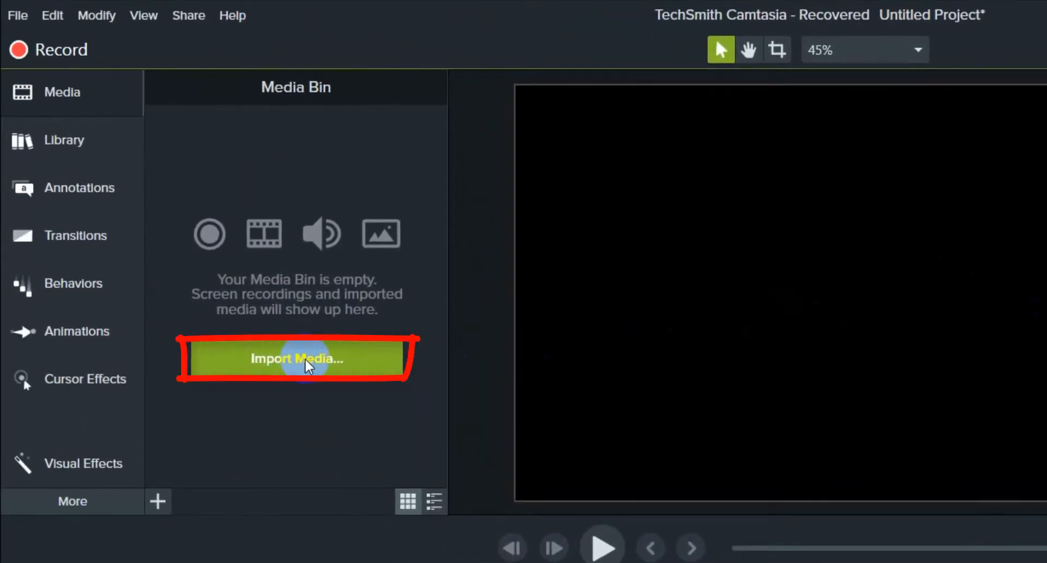
# - Import the video file ۲۰۲۰۰۲۲۵_۲۰۵۴۴۶ into the Media Bin
pyautogui.click(306, 359)
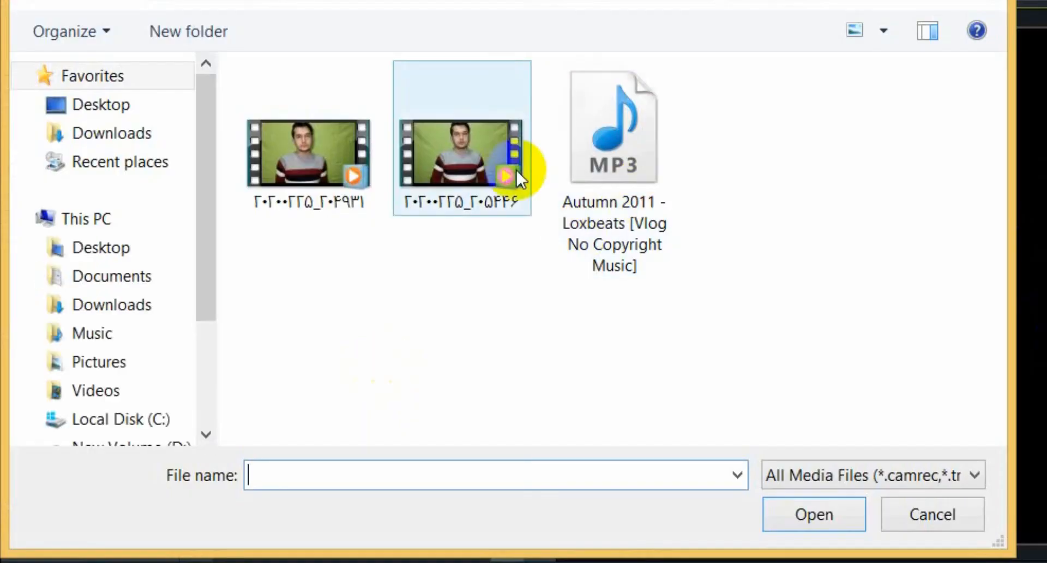
pyautogui.click(440, 155)
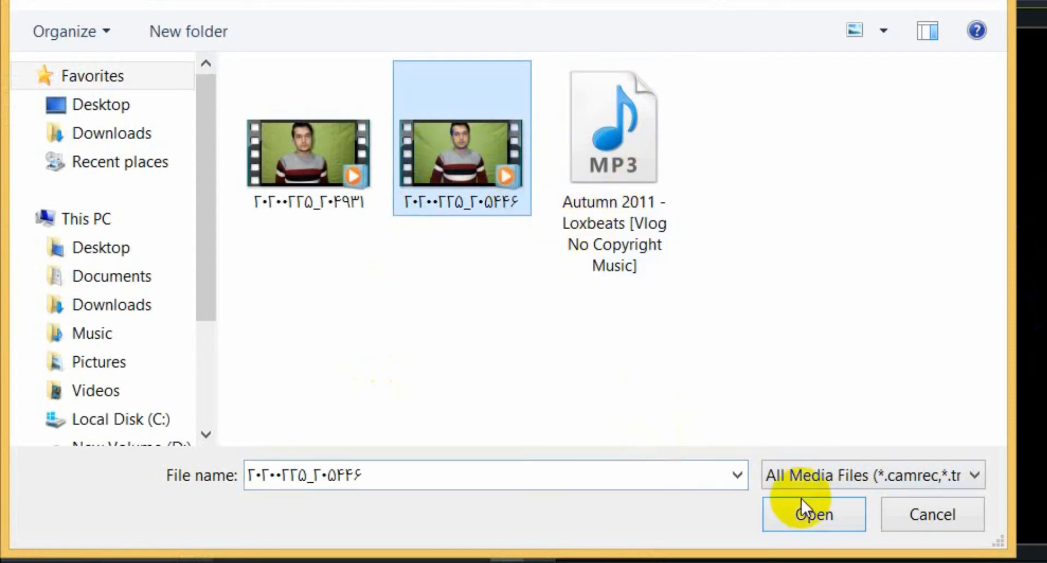
pyautogui.click(809, 515)
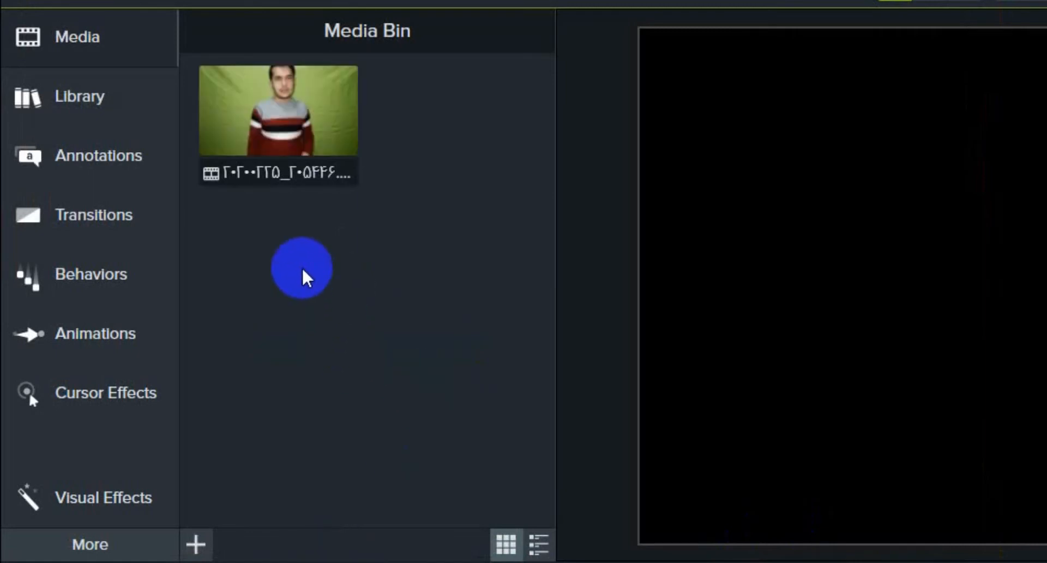
# - Import the MP3 file "Autumn 2011 - Loxbeats [Vlog No Copyright Music]" into the Media Bin
pyautogui.rightClick(244, 282)
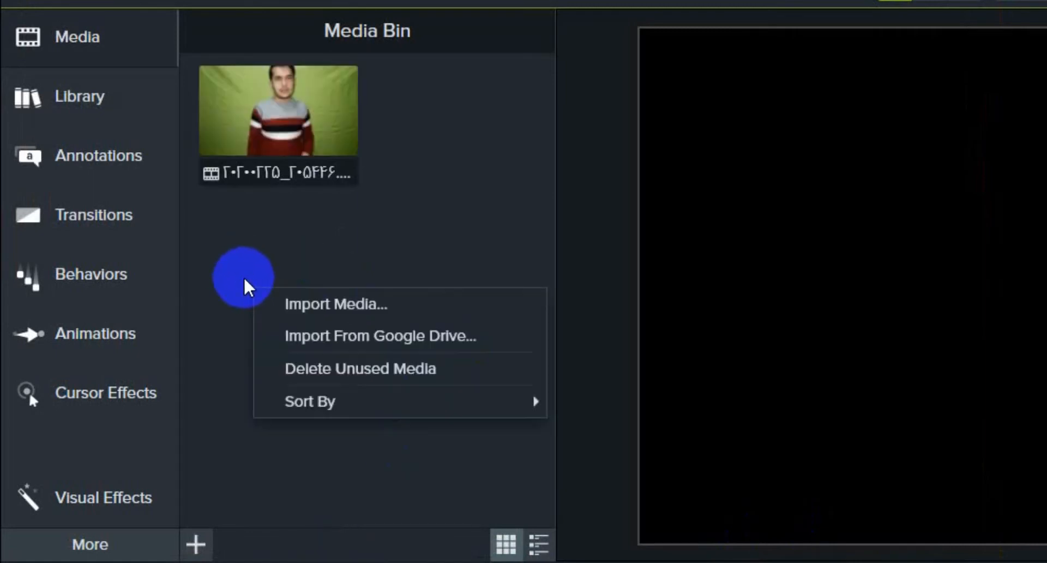
pyautogui.click(338, 304)
pyautogui.click(598, 182)
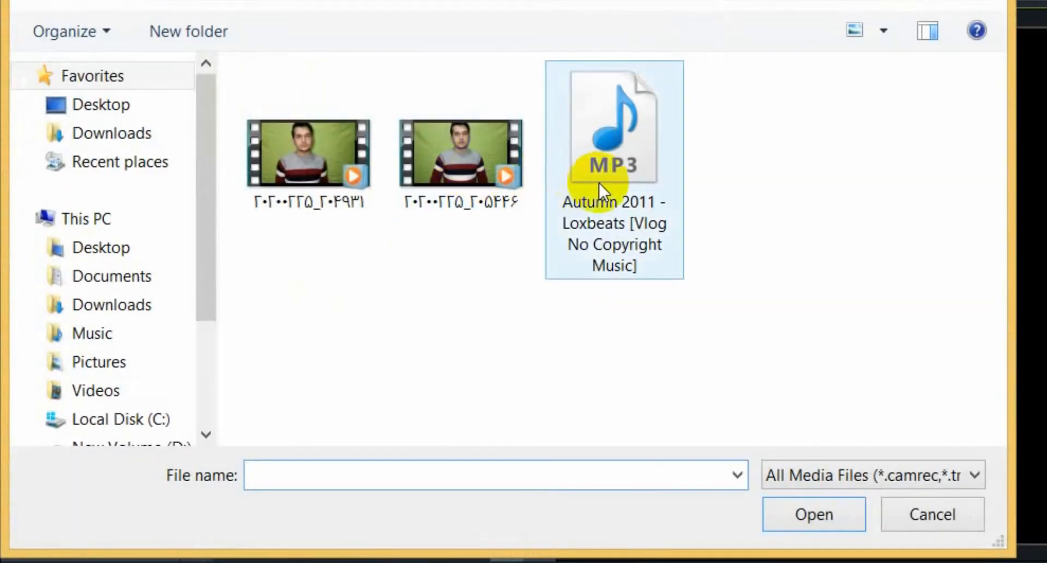
pyautogui.click(620, 159)
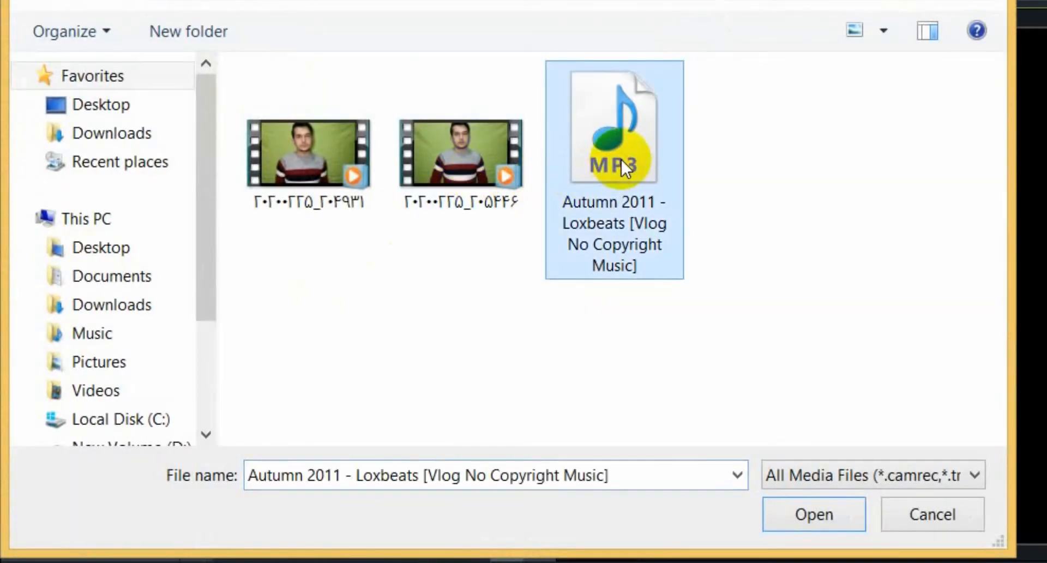
pyautogui.click(797, 514)
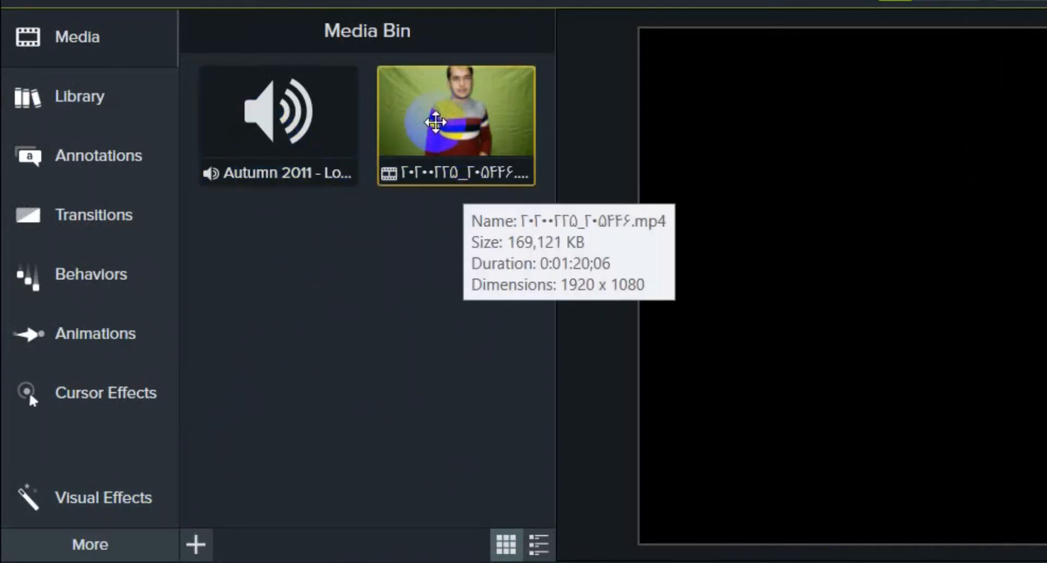
# - Add the green-background video to the timeline at the playhead and move the clip to the start of Track 1
pyautogui.rightClick(435, 122)
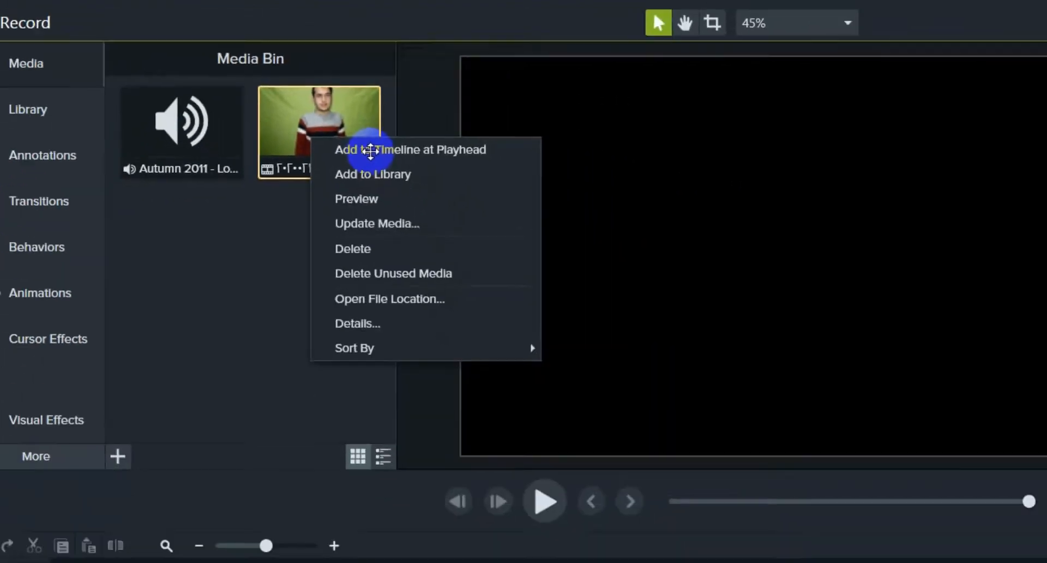
pyautogui.click(370, 151)
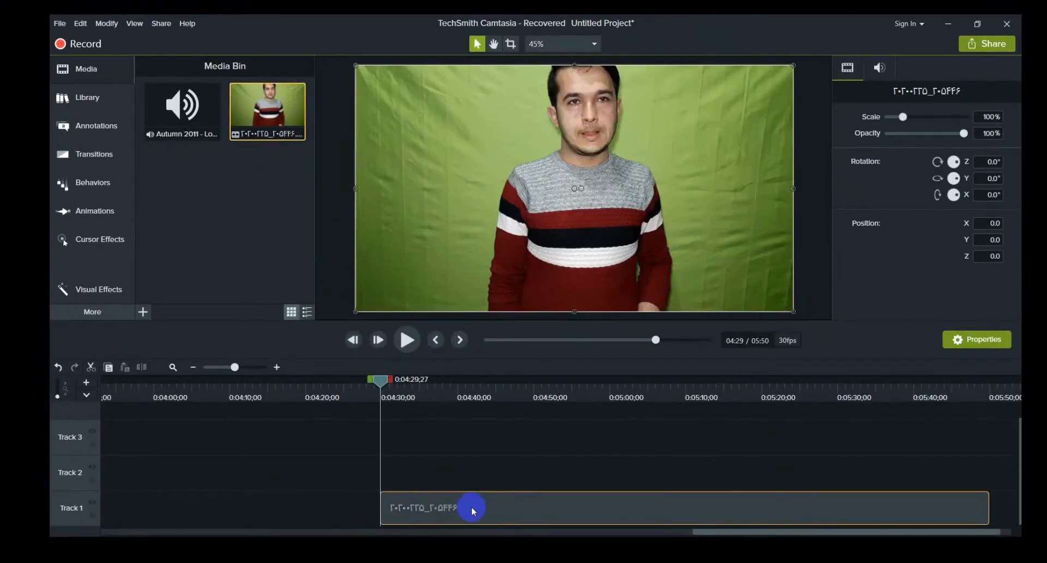
pyautogui.moveTo(481, 507); pyautogui.dragTo(65, 503)
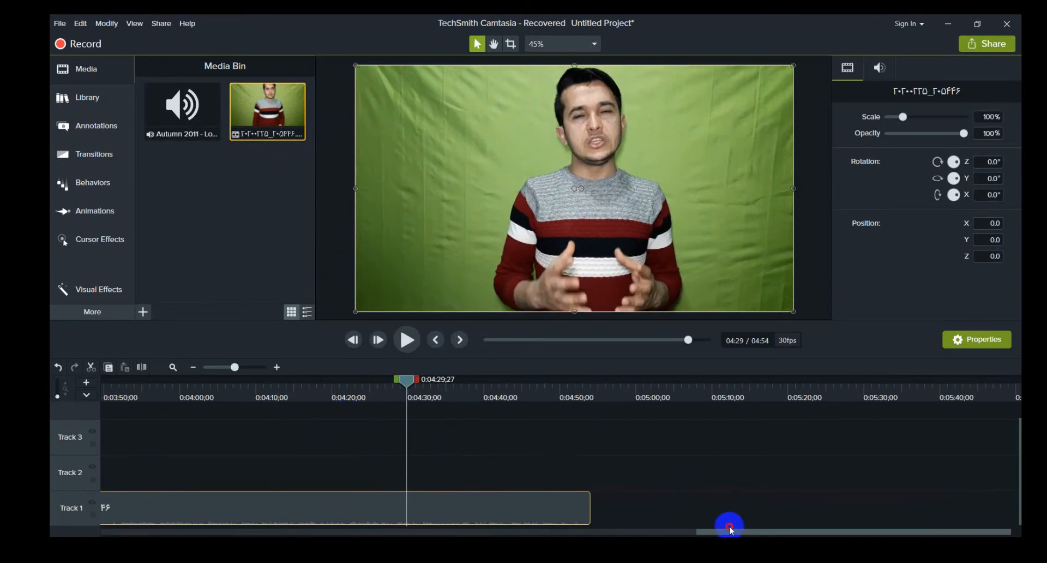
pyautogui.moveTo(730, 530); pyautogui.dragTo(264, 533)
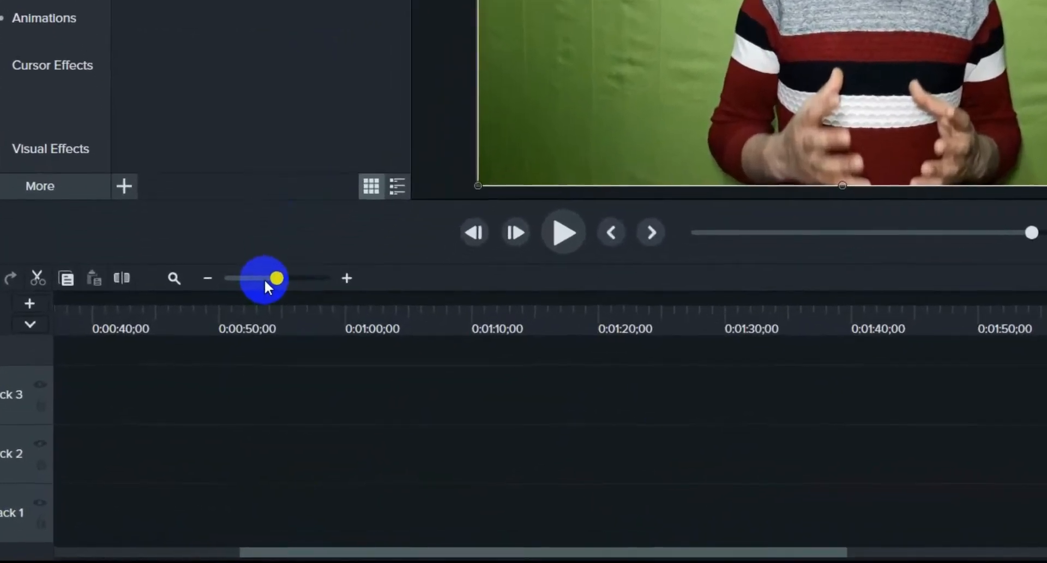
pyautogui.click(257, 278)
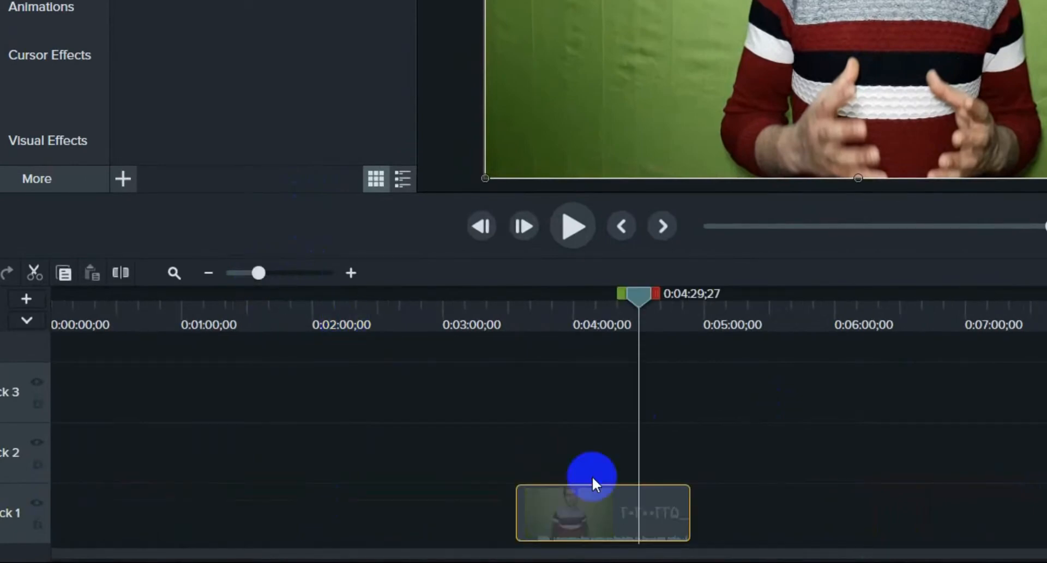
pyautogui.moveTo(615, 514); pyautogui.dragTo(0, 493)
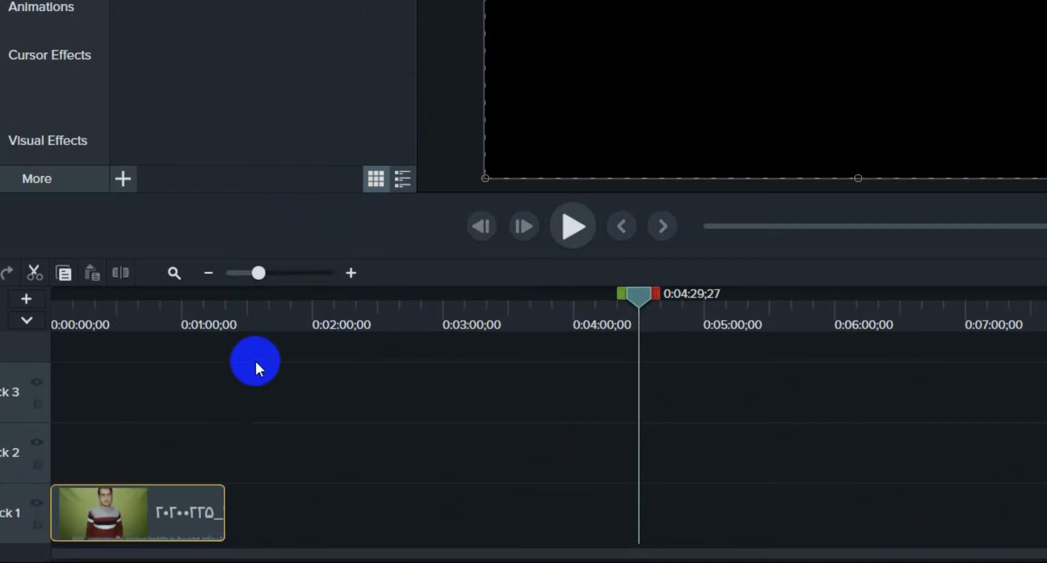
pyautogui.click(352, 273)
pyautogui.click(352, 273)
pyautogui.click(353, 272)
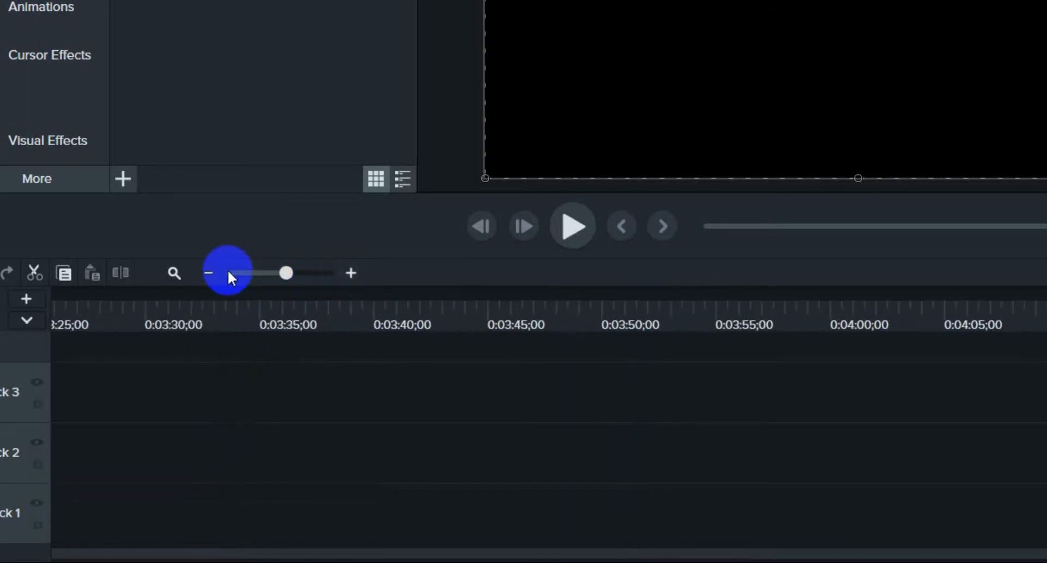
pyautogui.click(208, 272)
pyautogui.click(207, 273)
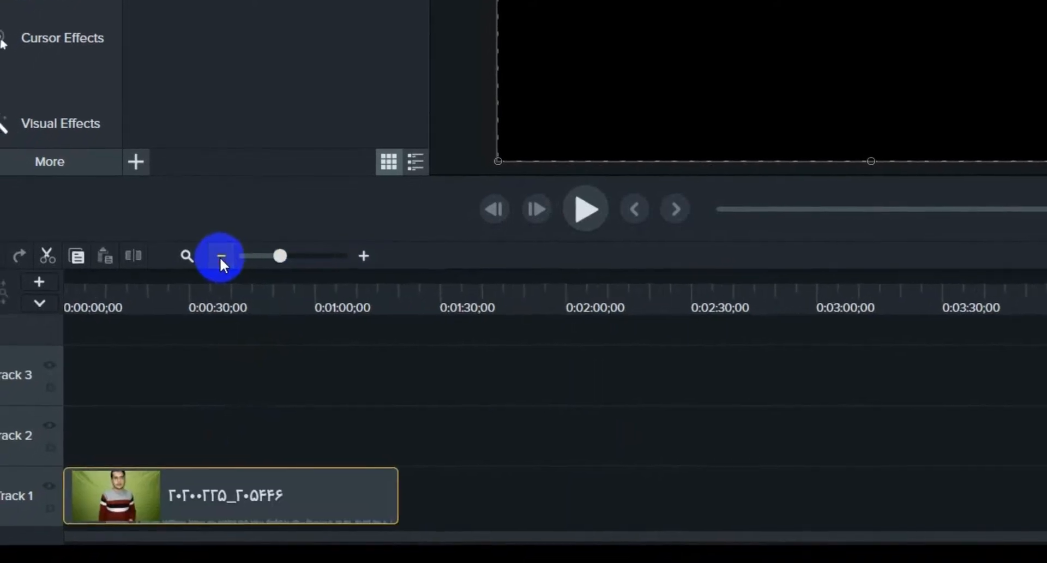
pyautogui.click(220, 257)
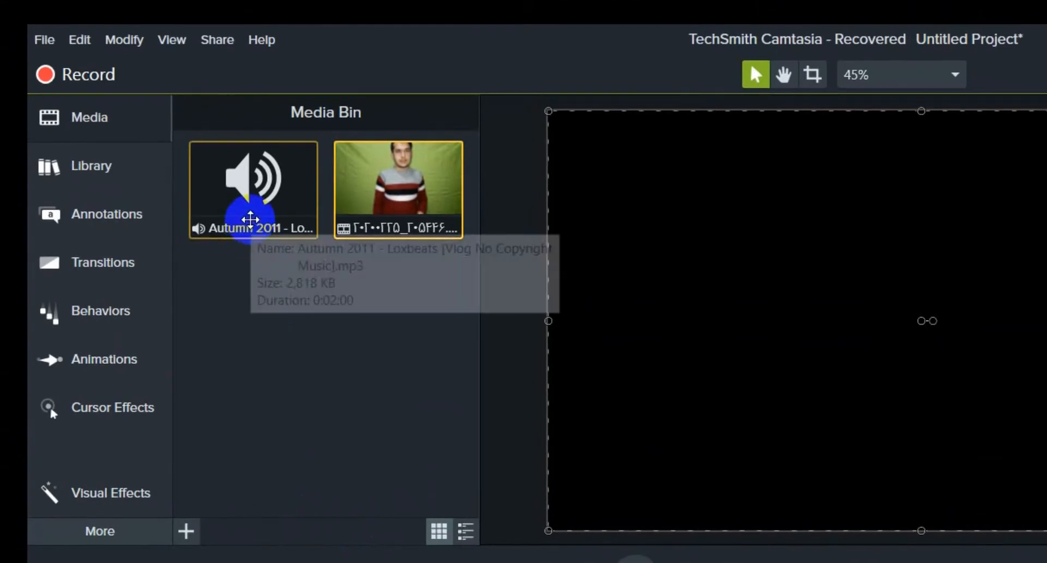
# - Add the Autumn 2011 music to the timeline and move it to the start of Track 2, above the video
pyautogui.rightClick(250, 219)
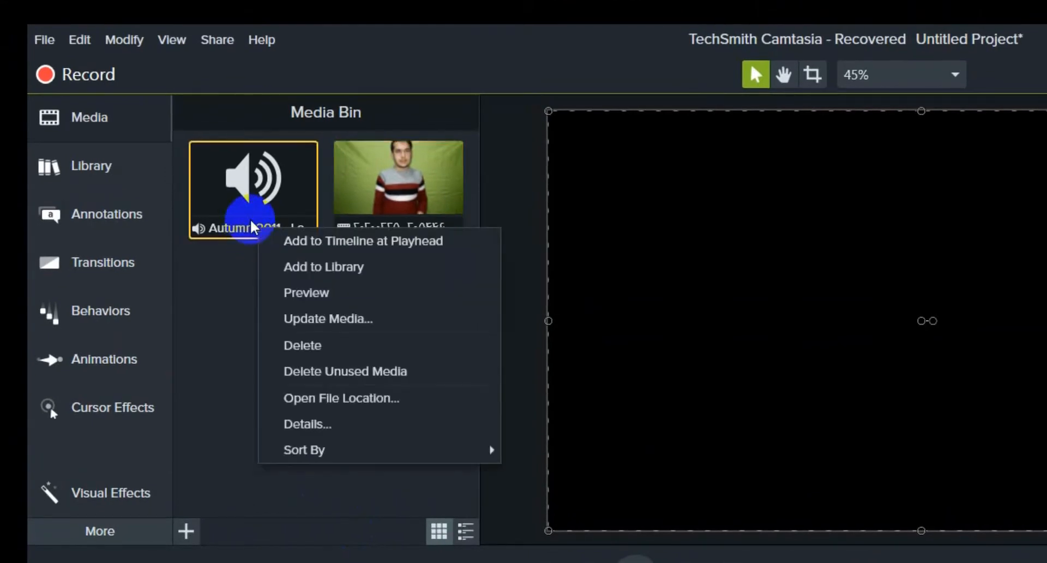
pyautogui.click(315, 240)
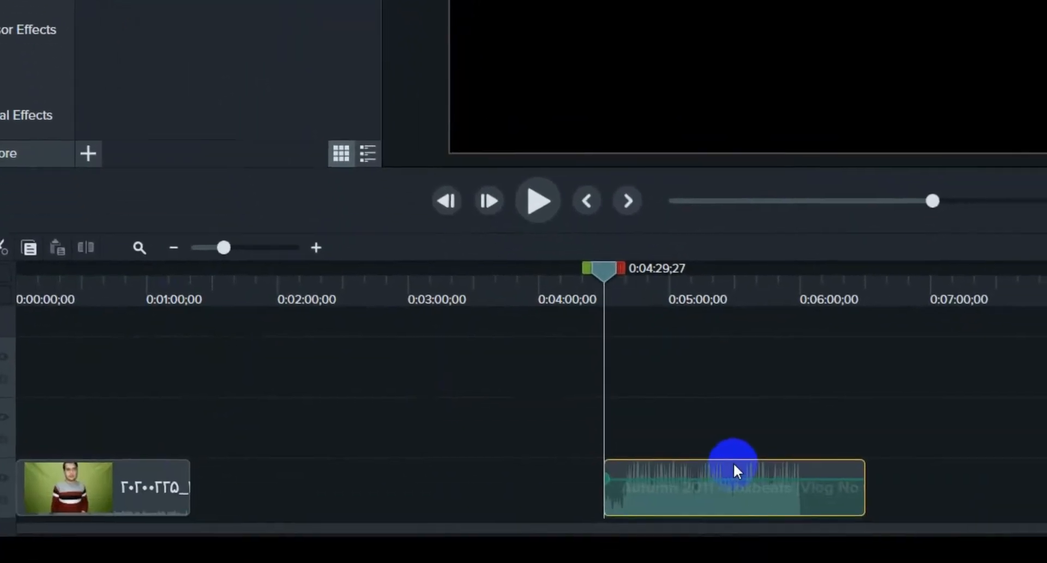
pyautogui.moveTo(732, 460); pyautogui.dragTo(47, 394)
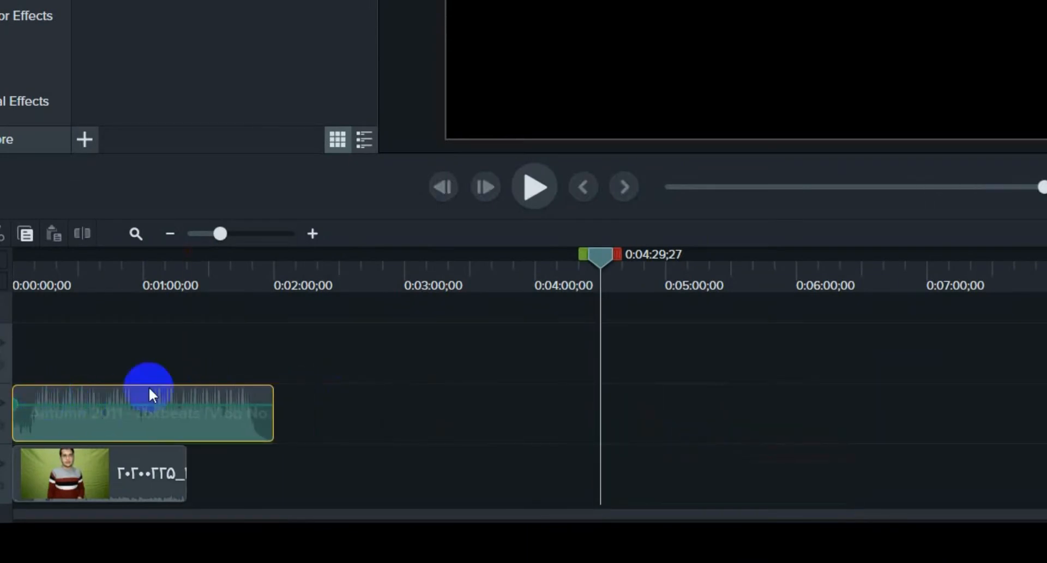
# - Slide the music clip along Track 2 so that it starts at about 0:01:45
pyautogui.moveTo(137, 391); pyautogui.dragTo(276, 413)
pyautogui.moveTo(481, 411); pyautogui.dragTo(378, 413)
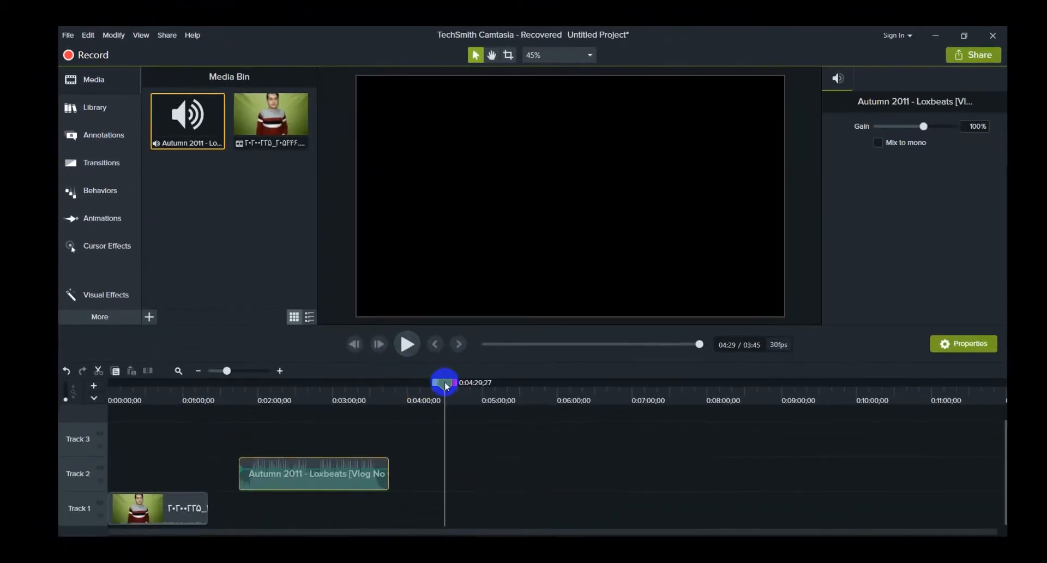
# - Shift the video clip slightly later on Track 1 and delete the timeline range from 0:00:00;00 to 0:00:19;01
pyautogui.moveTo(446, 386); pyautogui.dragTo(60, 431)
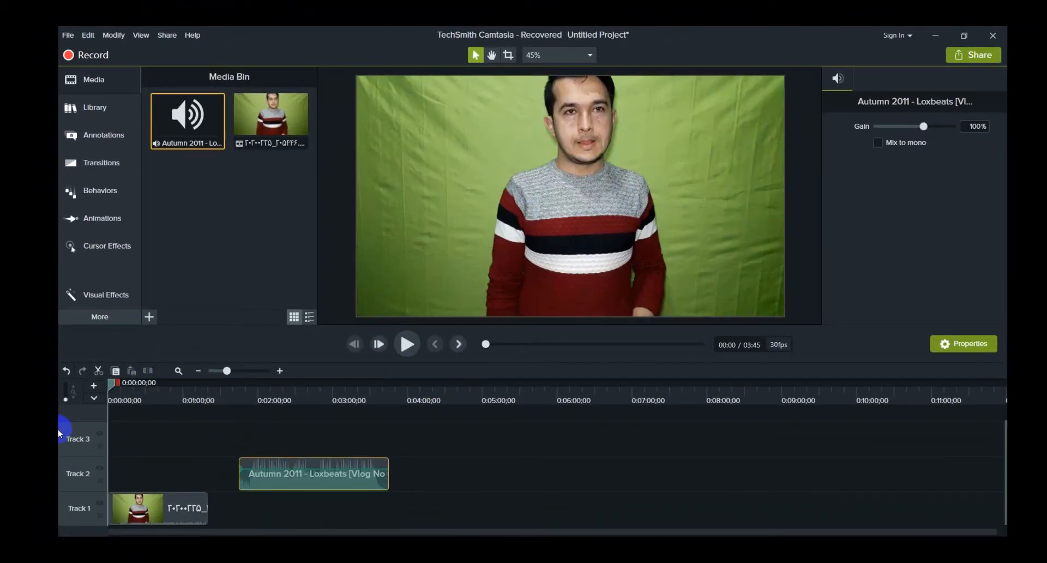
pyautogui.moveTo(174, 510); pyautogui.dragTo(180, 510)
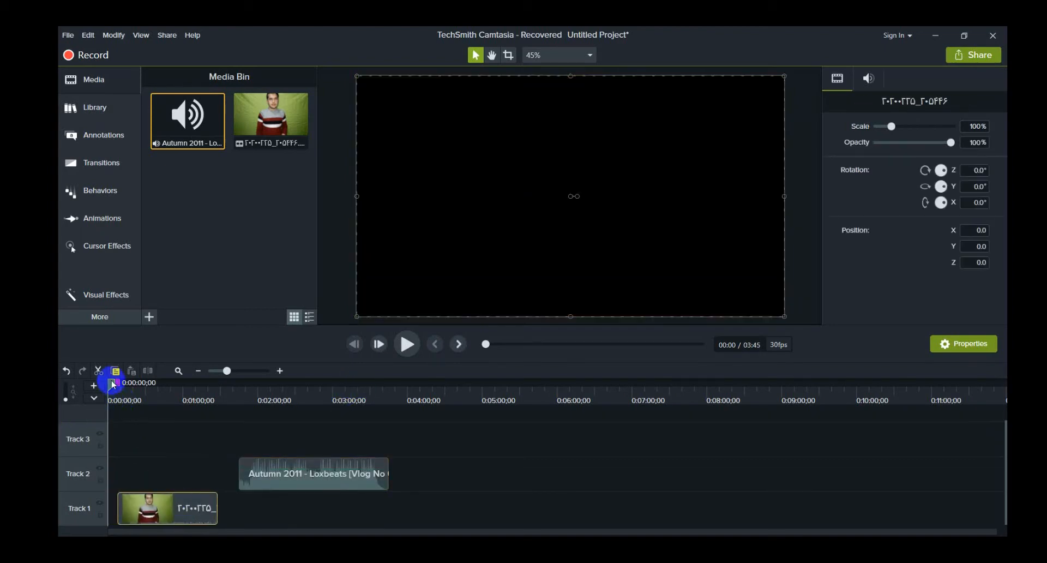
pyautogui.moveTo(113, 389); pyautogui.dragTo(137, 381)
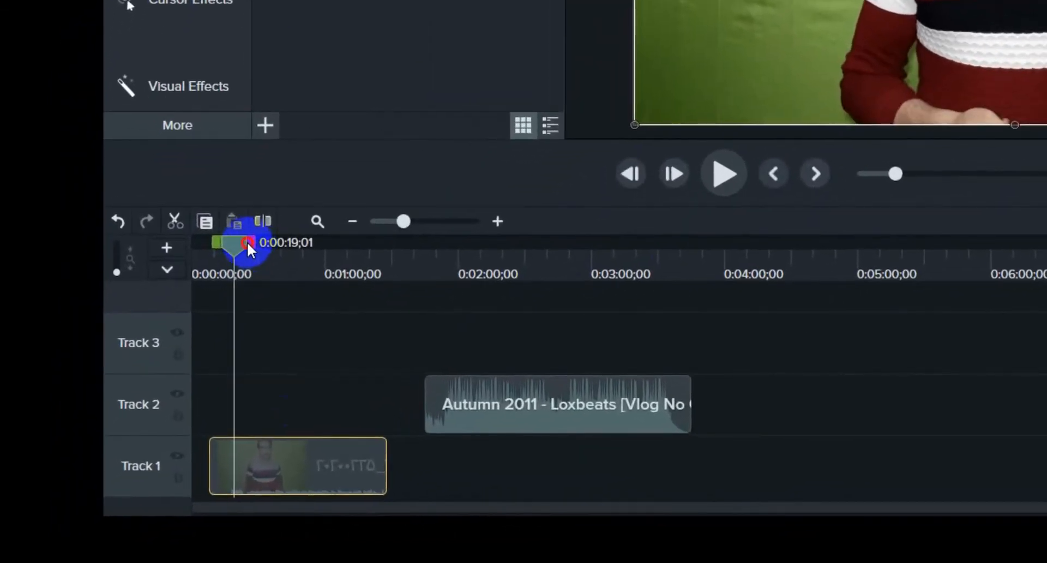
pyautogui.moveTo(247, 245); pyautogui.dragTo(198, 252)
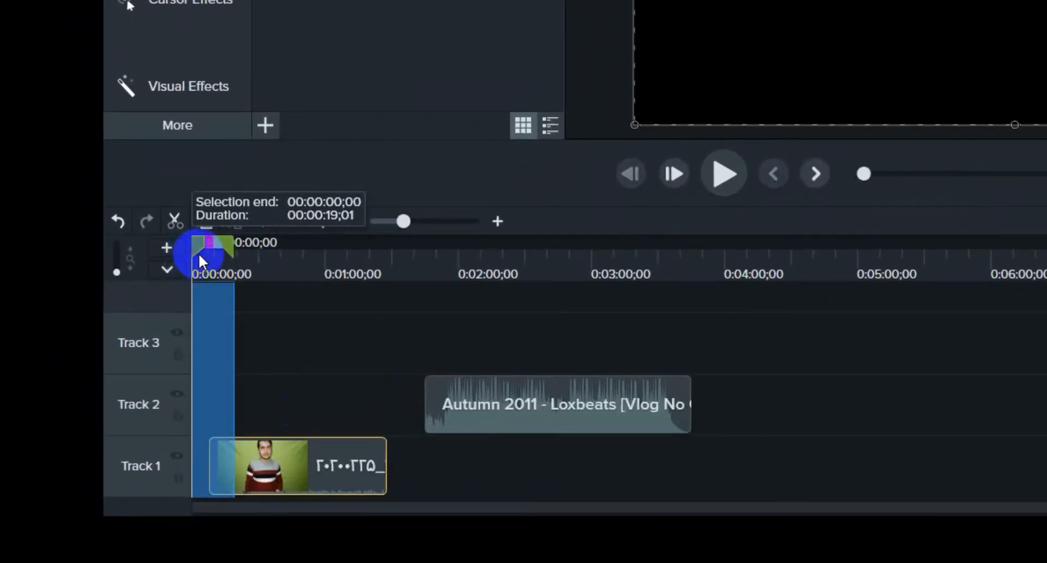
pyautogui.press('Delete')
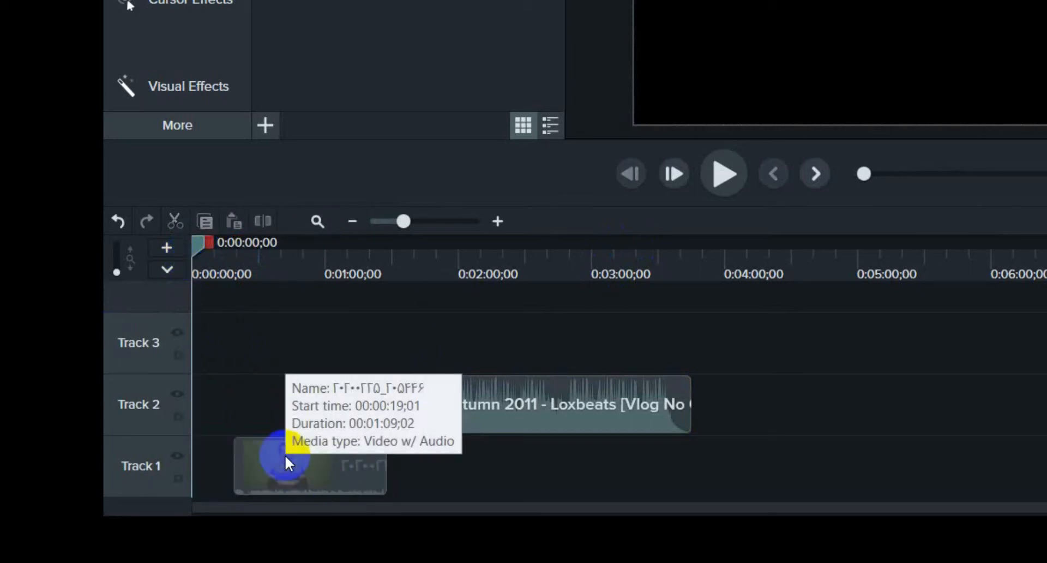
# - Move the trimmed video clip to the start of Track 1 and play a short preview of it
pyautogui.moveTo(263, 454); pyautogui.dragTo(159, 443)
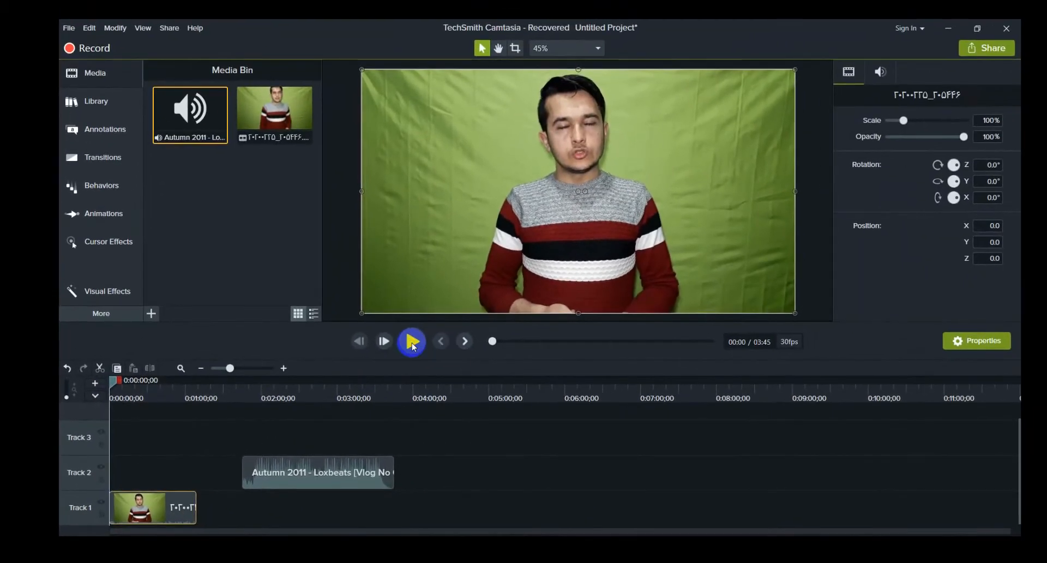
pyautogui.click(413, 346)
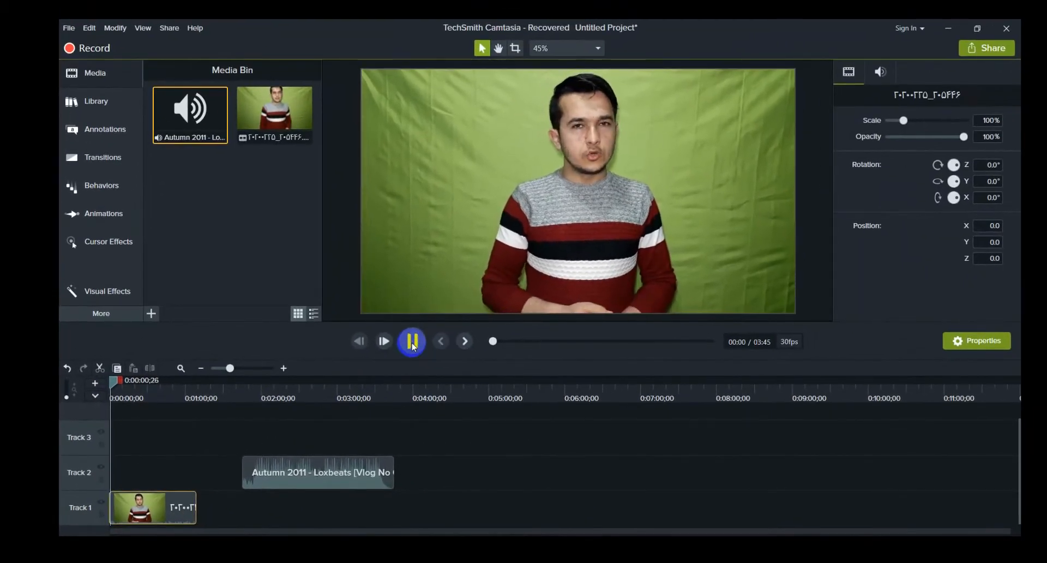
pyautogui.click(412, 346)
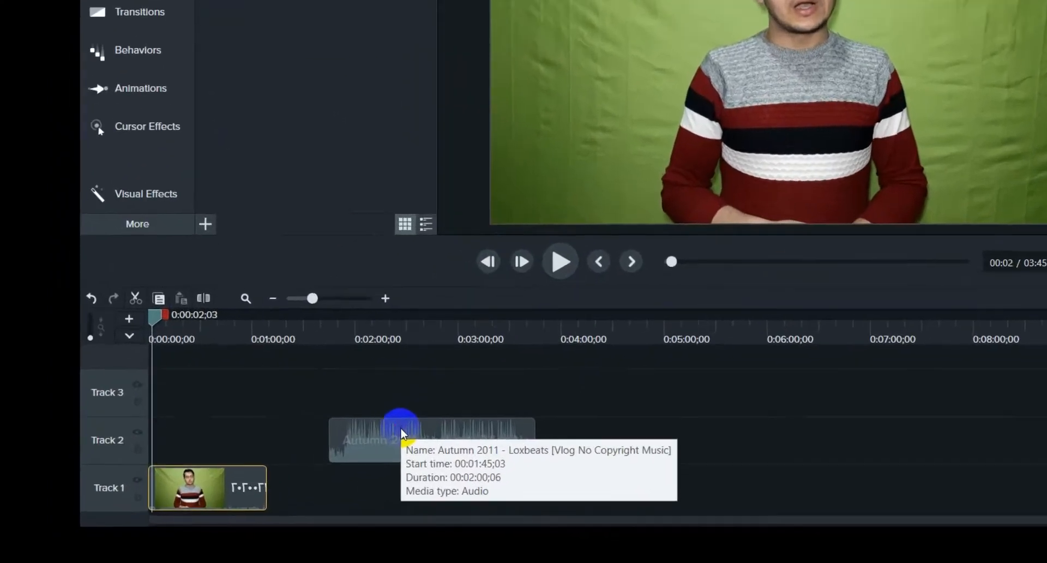
# - Move the music clip to the start of Track 2 so that it begins together with the video
pyautogui.click(294, 464)
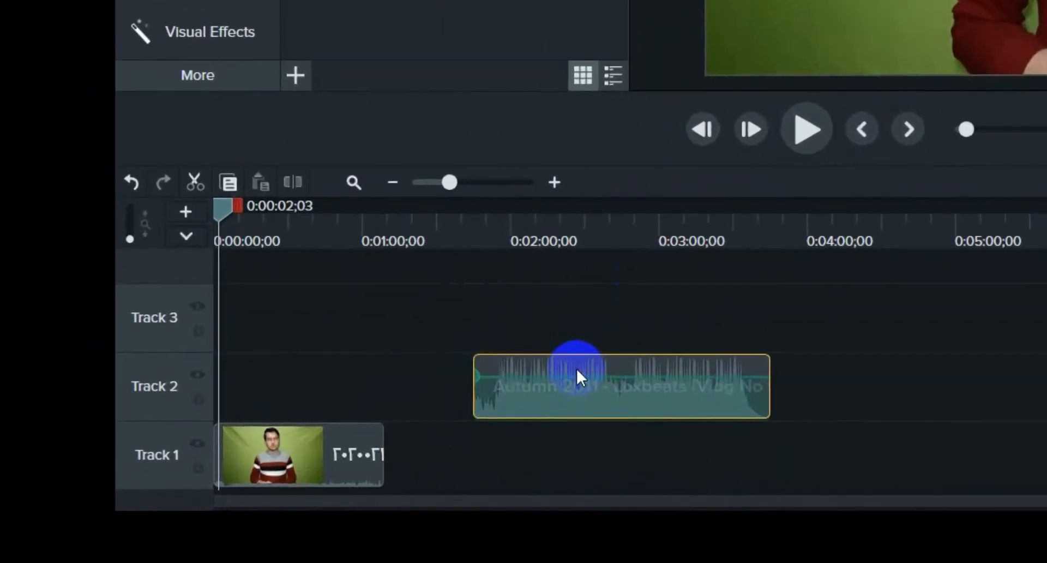
pyautogui.moveTo(588, 371)
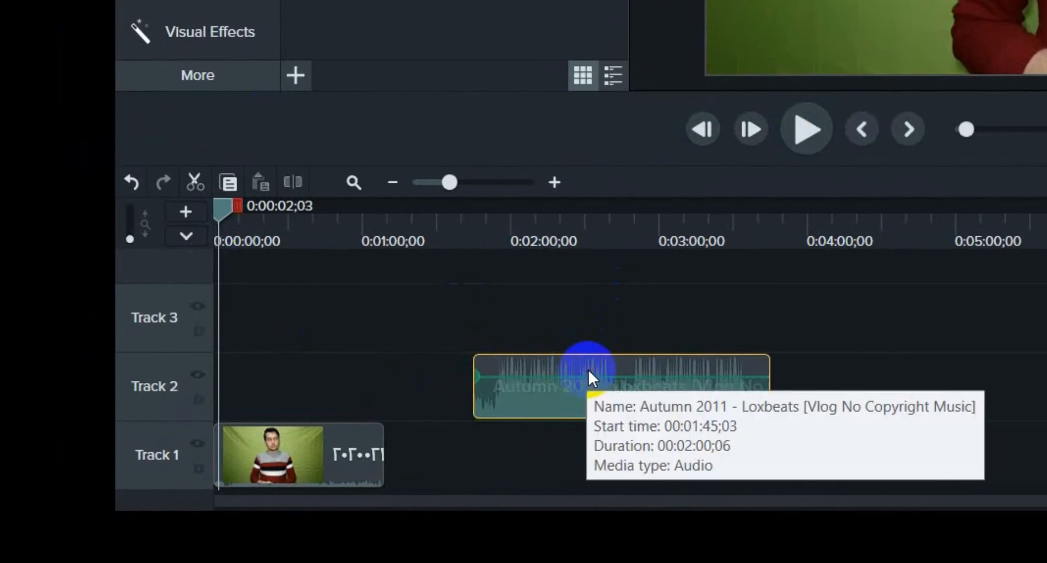
pyautogui.moveTo(574, 365); pyautogui.dragTo(222, 387)
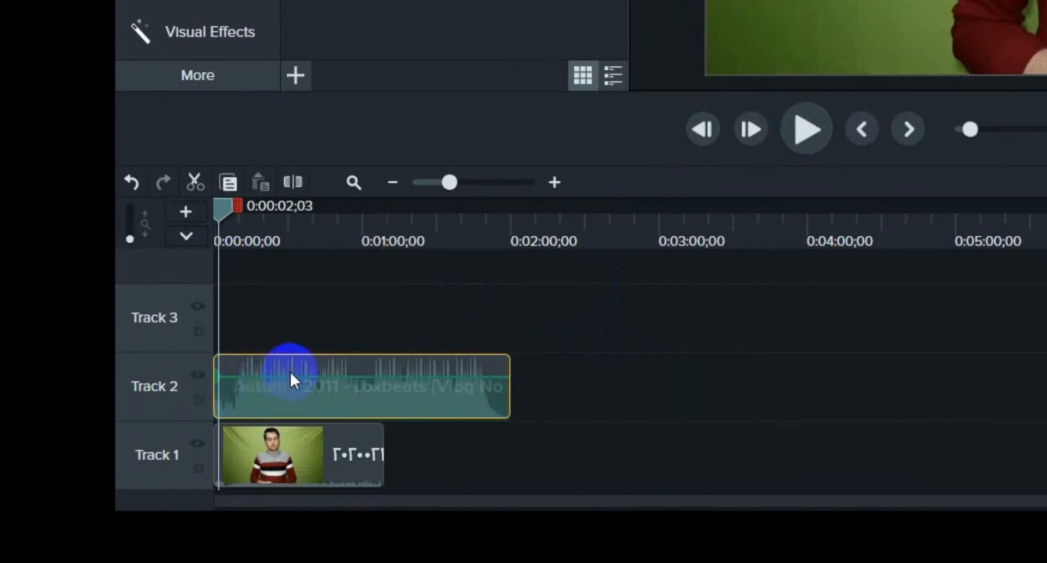
pyautogui.moveTo(290, 374); pyautogui.dragTo(288, 416)
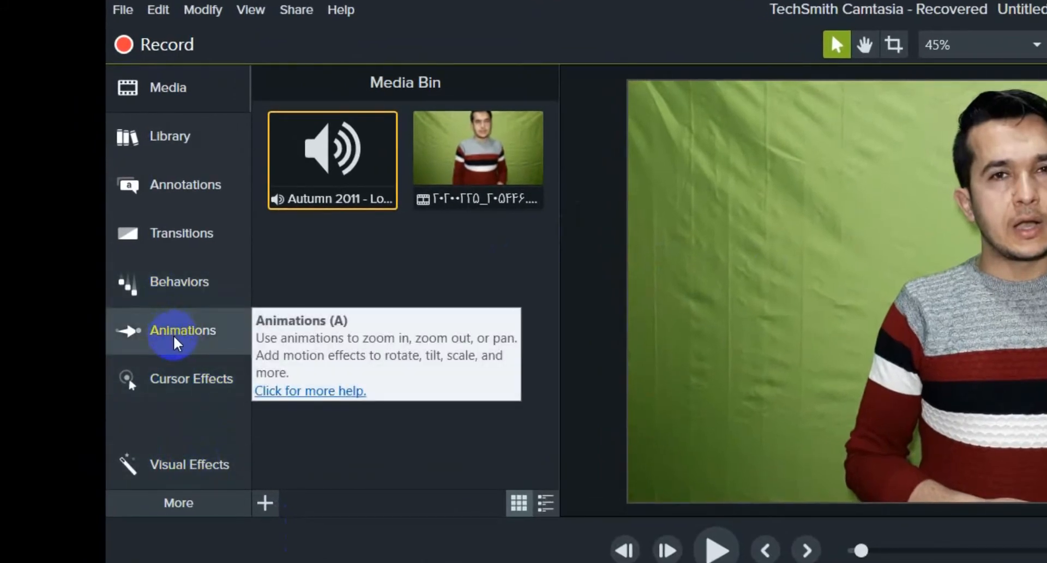
# - Zoom the video in to 193% with Zoom-n-Pan by shrinking the zoom frame around the man's upper body
pyautogui.click(176, 343)
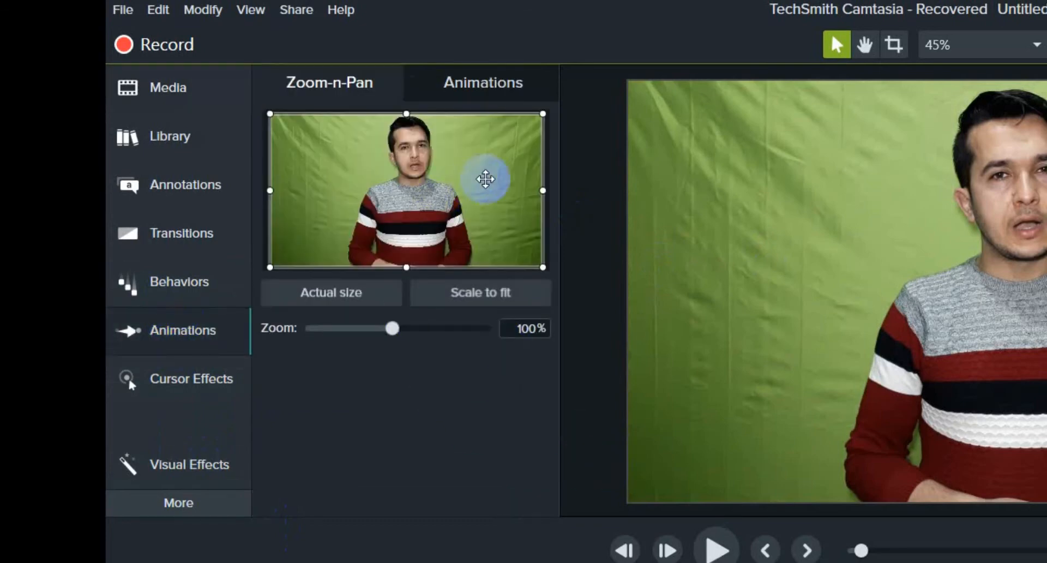
pyautogui.moveTo(271, 192); pyautogui.dragTo(353, 182)
pyautogui.click(551, 173)
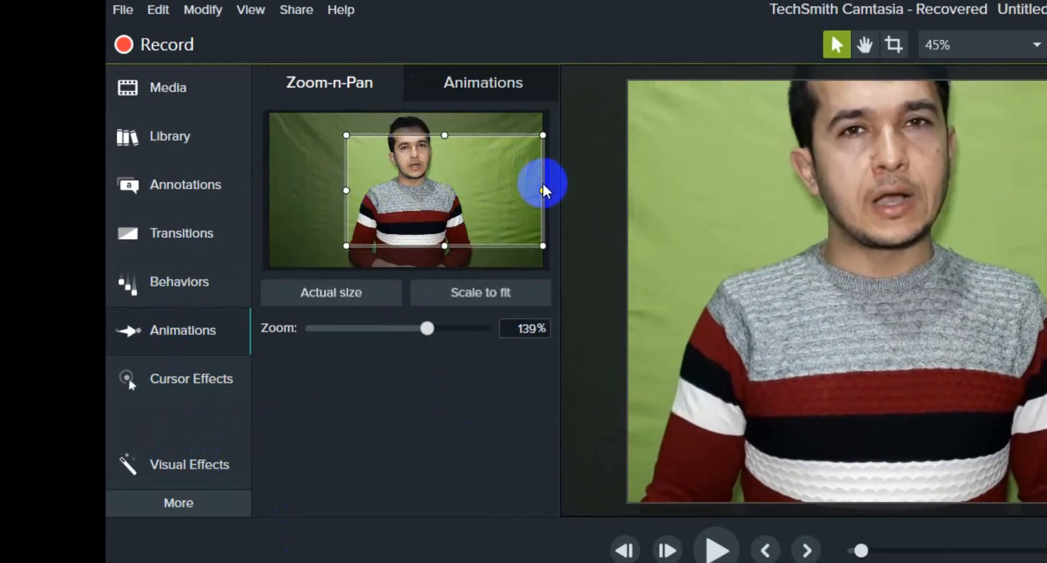
pyautogui.moveTo(541, 189); pyautogui.dragTo(487, 191)
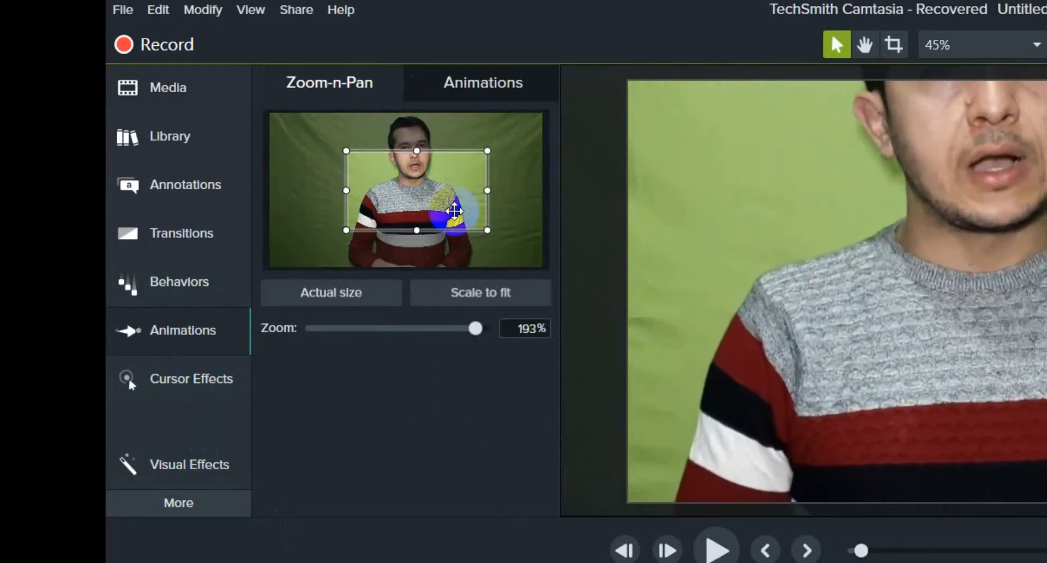
# - Pan the zoom frame over the man's head and chest, settle it in the video's upper-left corner, and play a short preview
pyautogui.moveTo(409, 215); pyautogui.dragTo(410, 177)
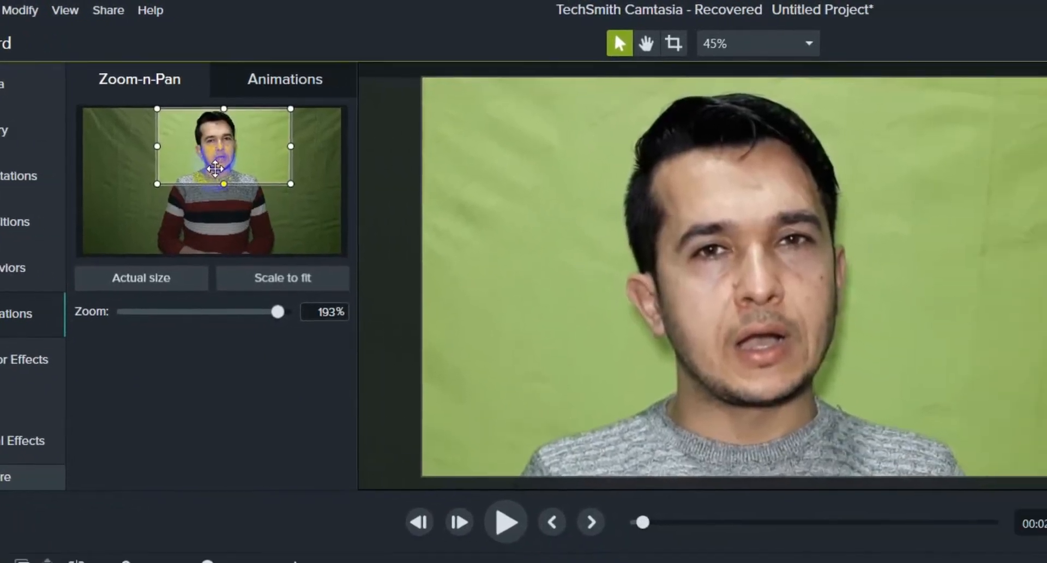
pyautogui.moveTo(216, 169); pyautogui.dragTo(211, 214)
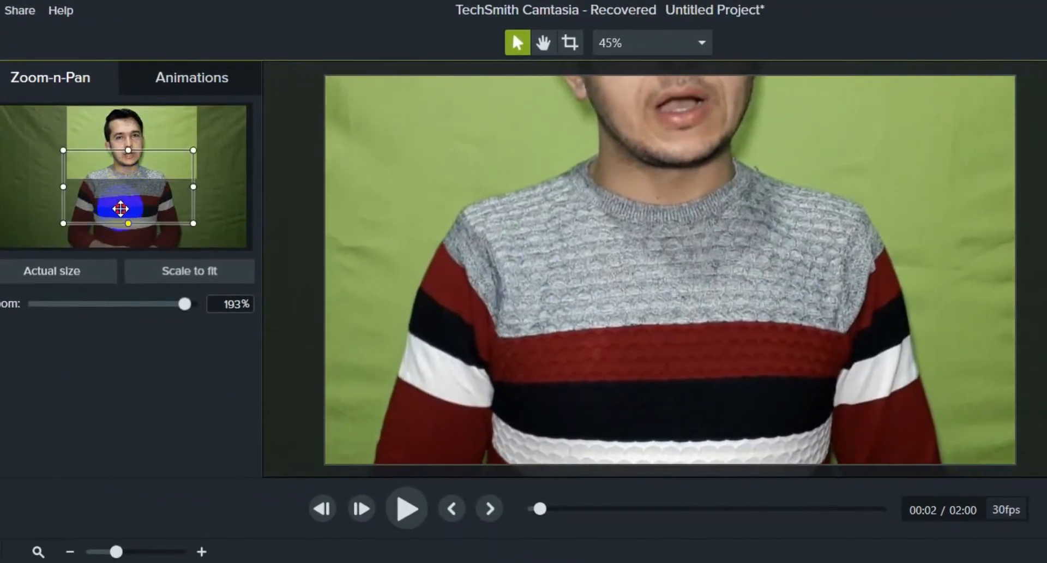
pyautogui.moveTo(120, 207); pyautogui.dragTo(51, 170)
pyautogui.click(406, 509)
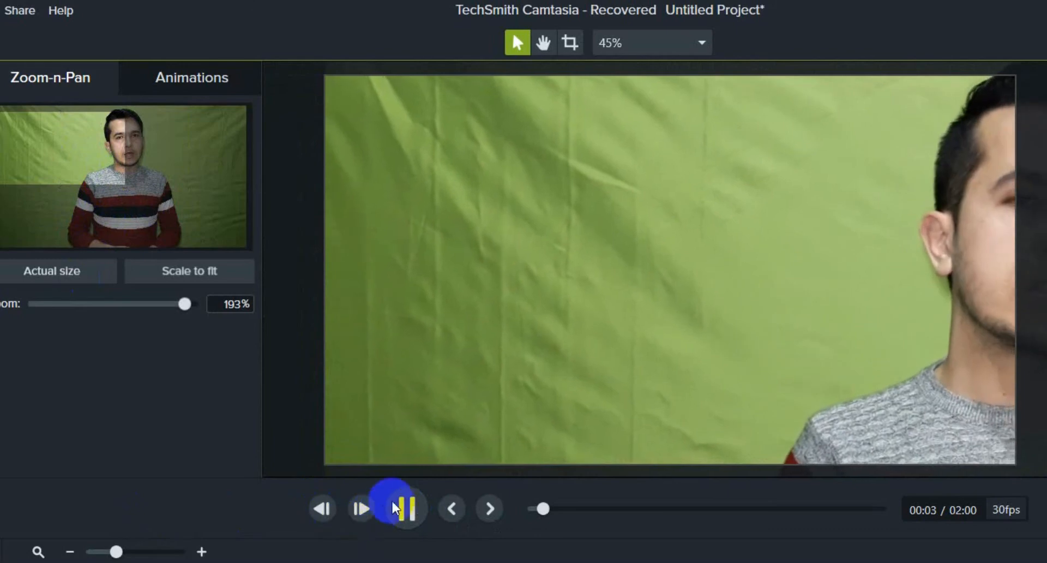
pyautogui.click(406, 508)
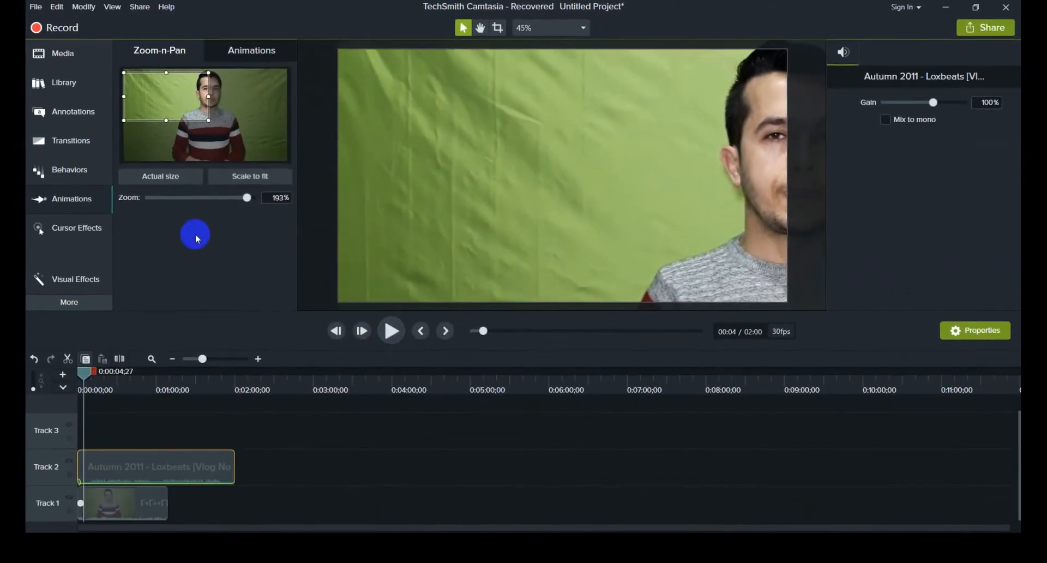
# - Expand the zoom frame to 101% at 0:00:04;27 to show the whole video, and play the animation from the start
pyautogui.moveTo(209, 124); pyautogui.dragTo(295, 165)
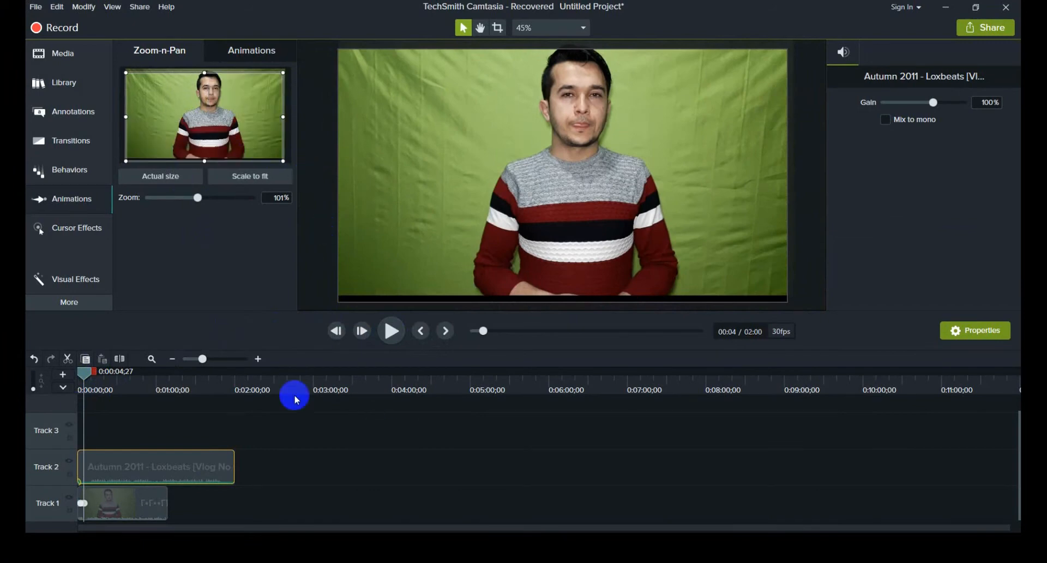
pyautogui.moveTo(65, 375); pyautogui.dragTo(27, 376)
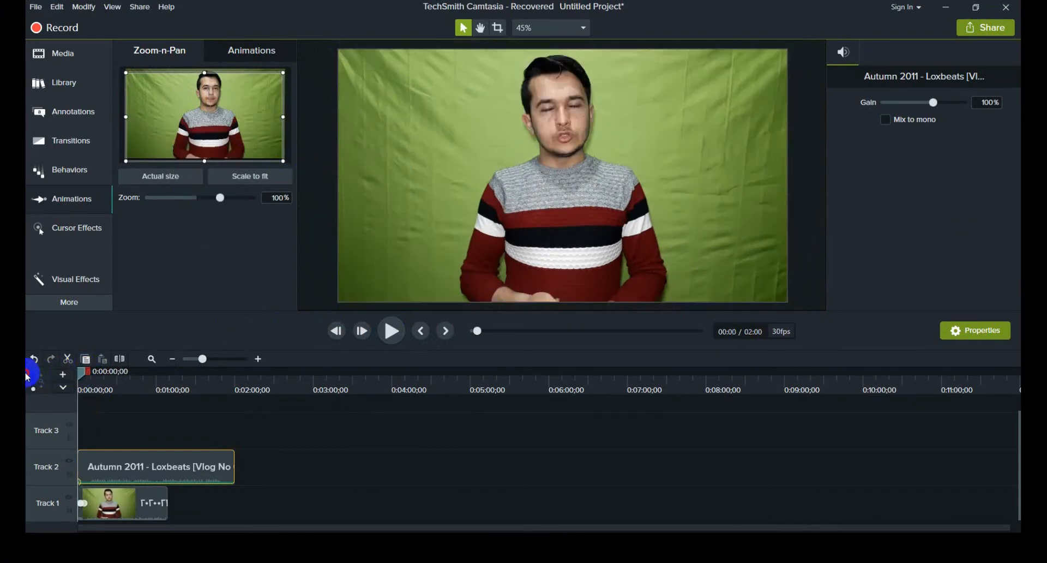
pyautogui.click(392, 330)
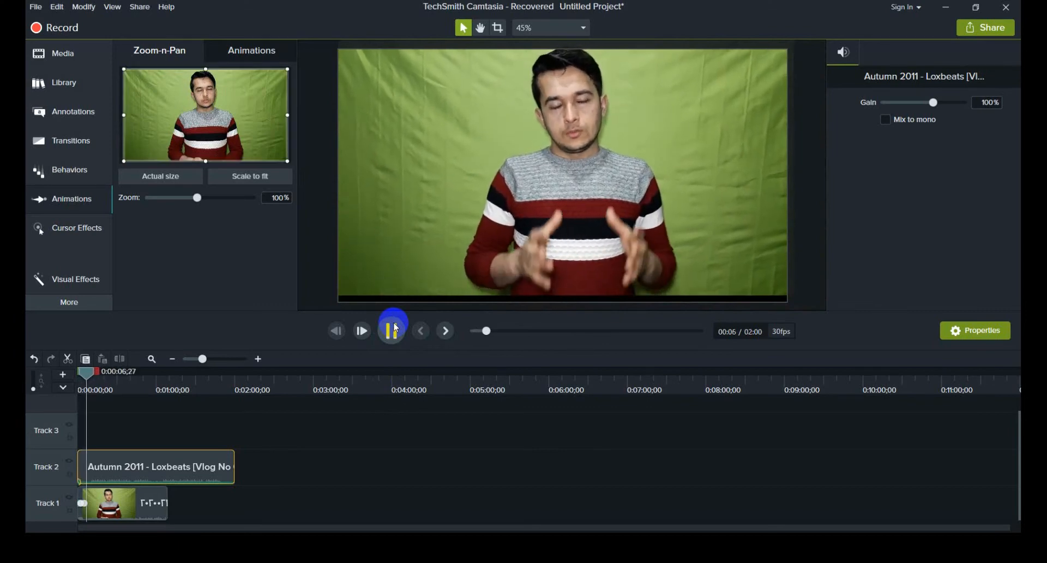
pyautogui.click(395, 328)
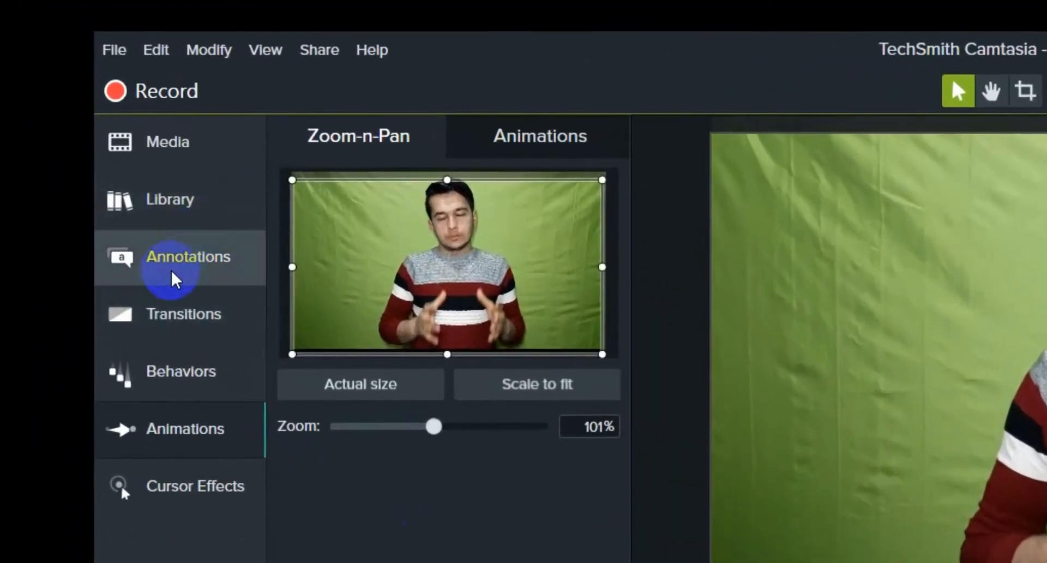
# - Add the red Basic speech-bubble callout at the playhead and place it in the lower-right corner of the video
pyautogui.click(174, 275)
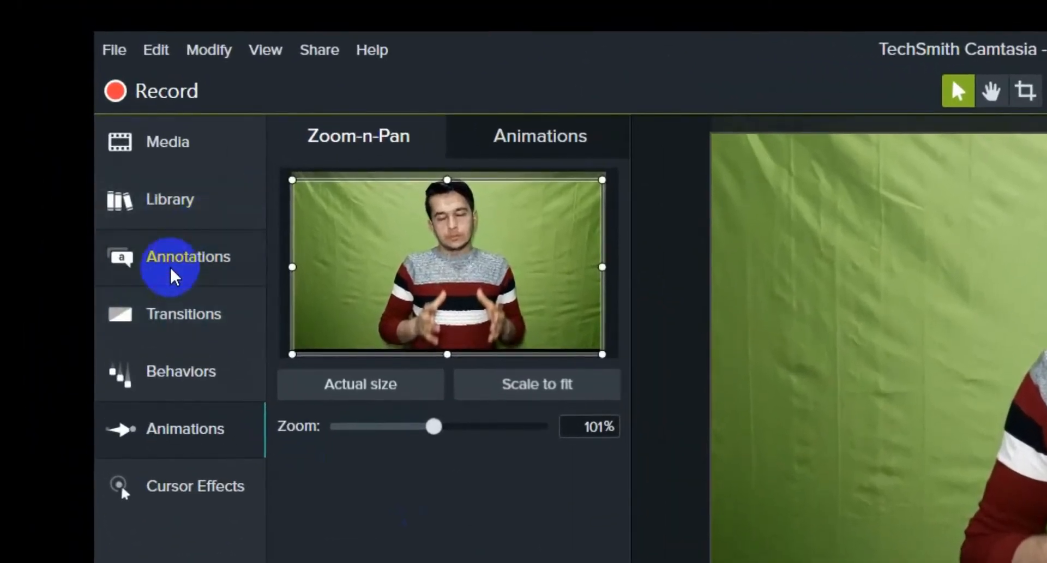
pyautogui.moveTo(406, 331); pyautogui.dragTo(418, 317)
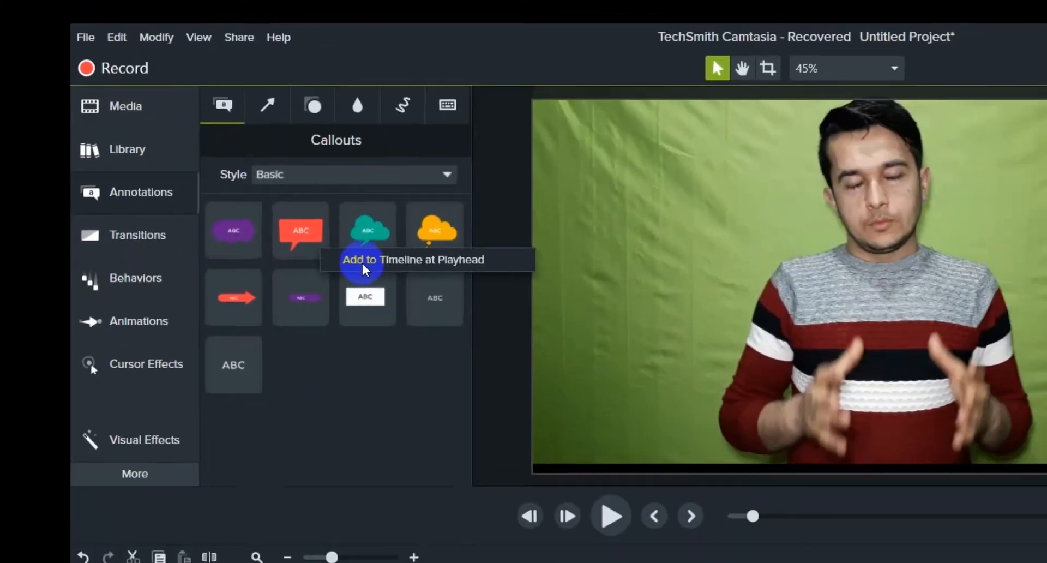
pyautogui.click(364, 267)
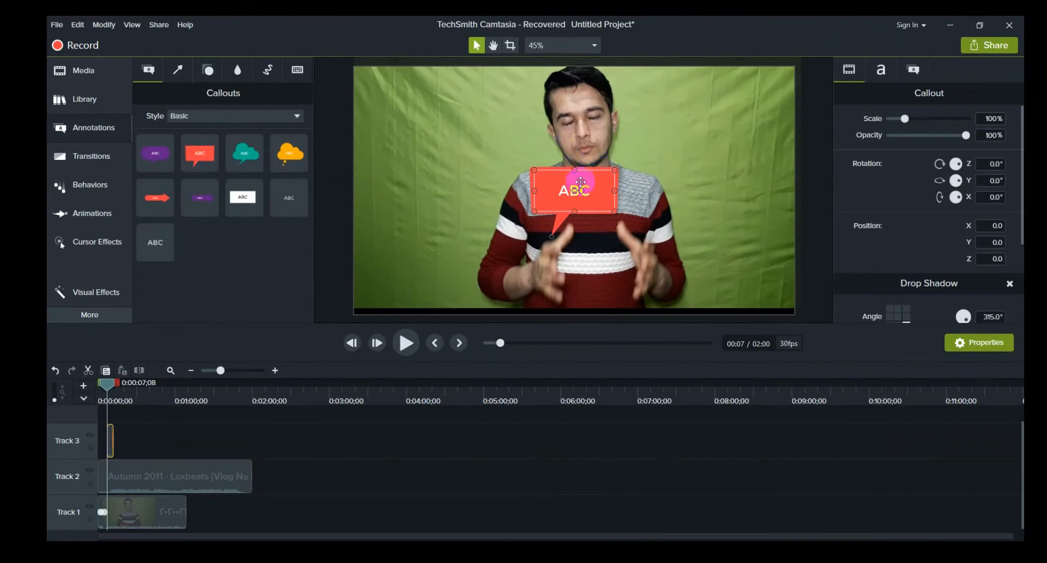
pyautogui.moveTo(580, 182); pyautogui.dragTo(770, 285)
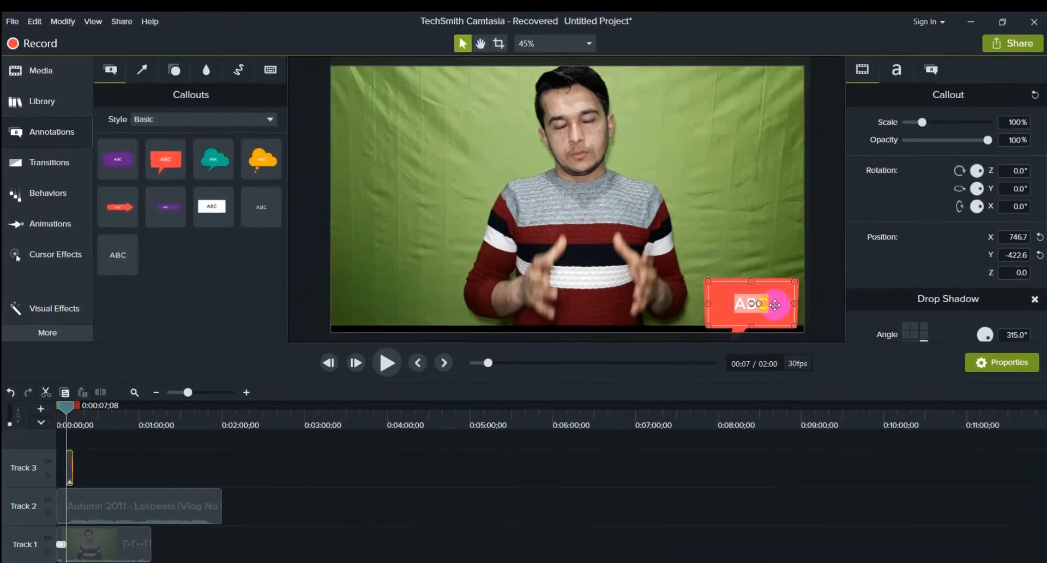
# - Replace the callout's placeholder text with "Subscribe"
pyautogui.doubleClick(767, 289)
pyautogui.press('BackSpace')
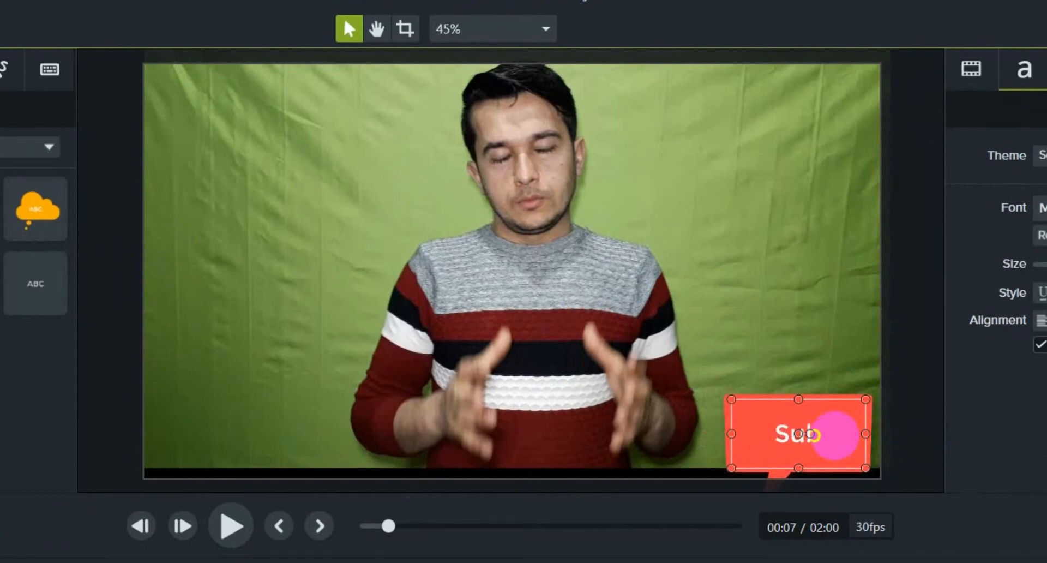
pyautogui.write('Subs')
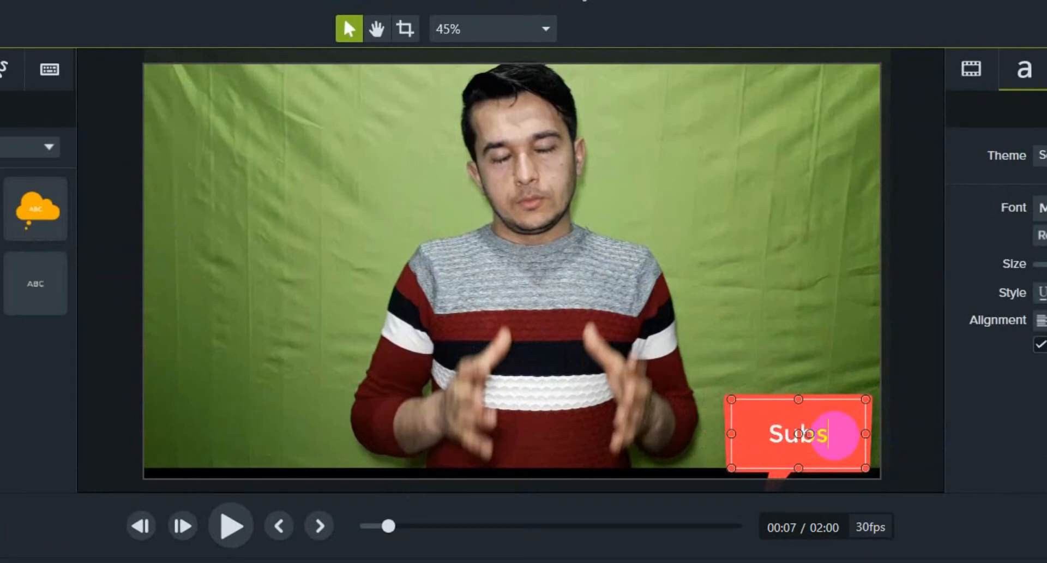
pyautogui.write('cribe')
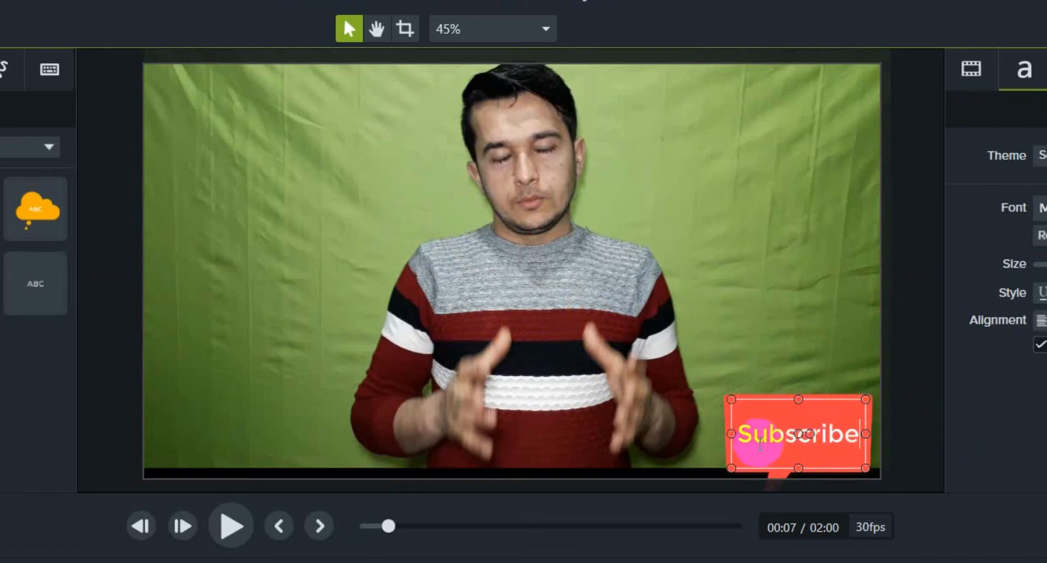
# - Try a taller and wider box for the Subscribe callout, and shrink it back around the text
pyautogui.moveTo(798, 395); pyautogui.dragTo(798, 340)
pyautogui.moveTo(731, 403); pyautogui.dragTo(649, 434)
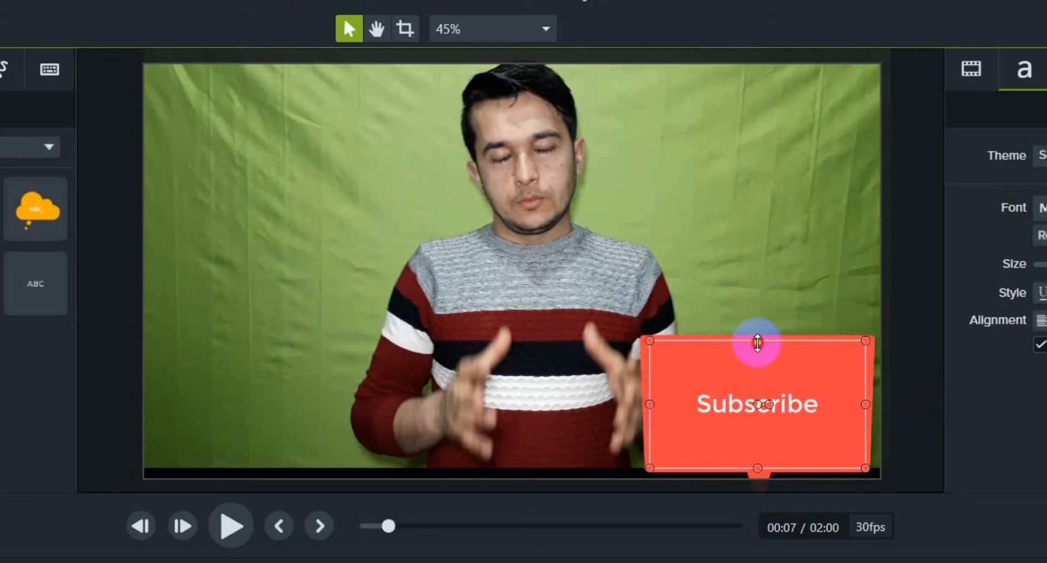
pyautogui.moveTo(757, 343); pyautogui.dragTo(816, 402)
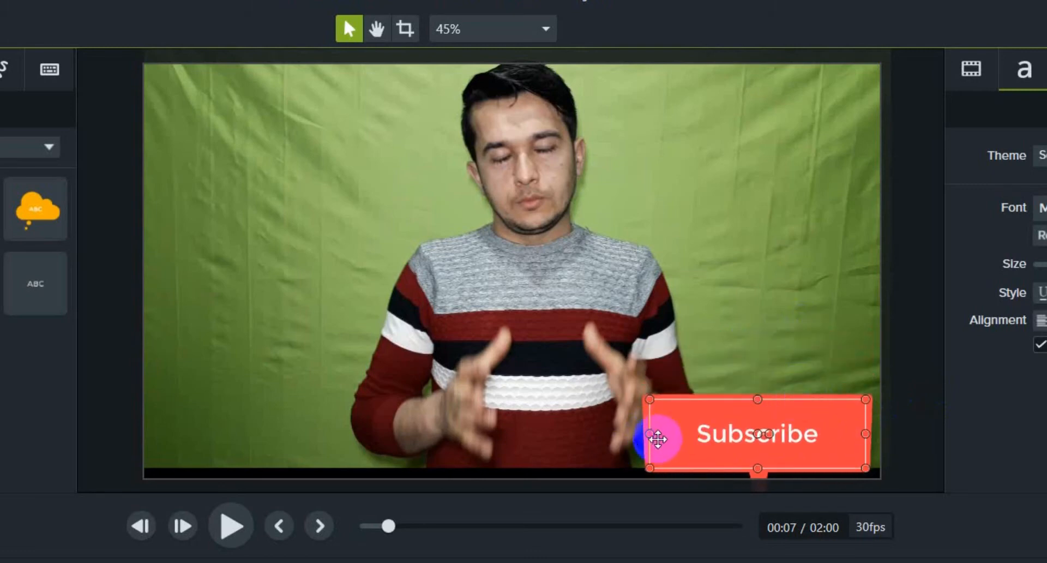
pyautogui.moveTo(646, 434); pyautogui.dragTo(736, 434)
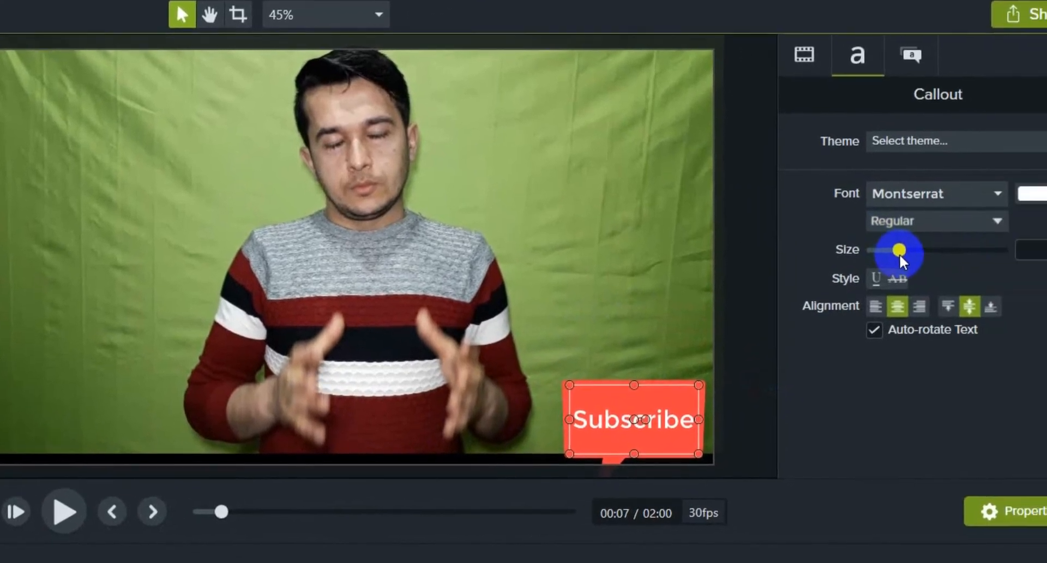
# - Enlarge the Subscribe text to size 110 and resize the callout box around the word
pyautogui.moveTo(900, 252); pyautogui.dragTo(948, 255)
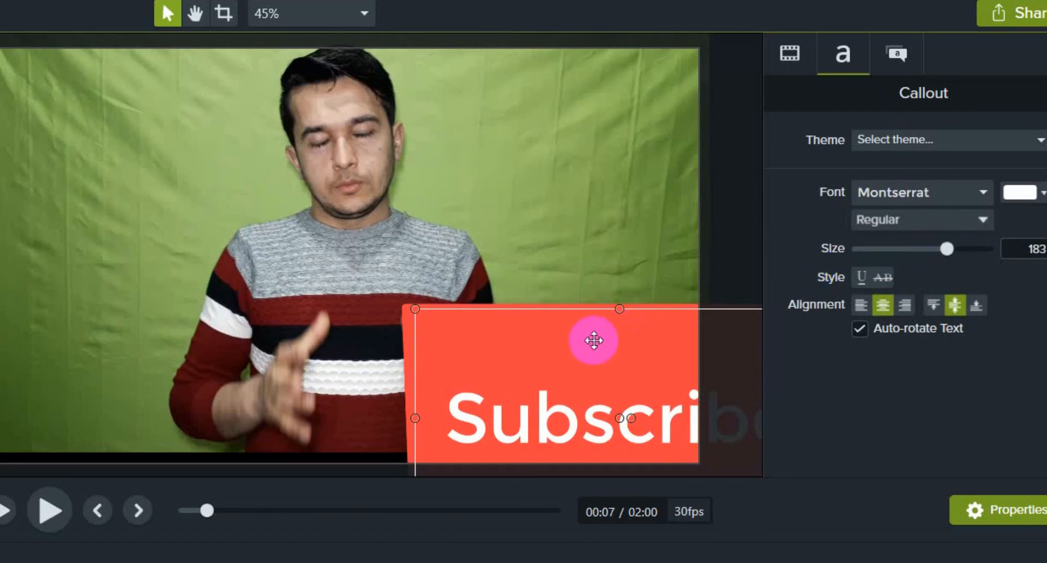
pyautogui.moveTo(620, 313); pyautogui.dragTo(555, 338)
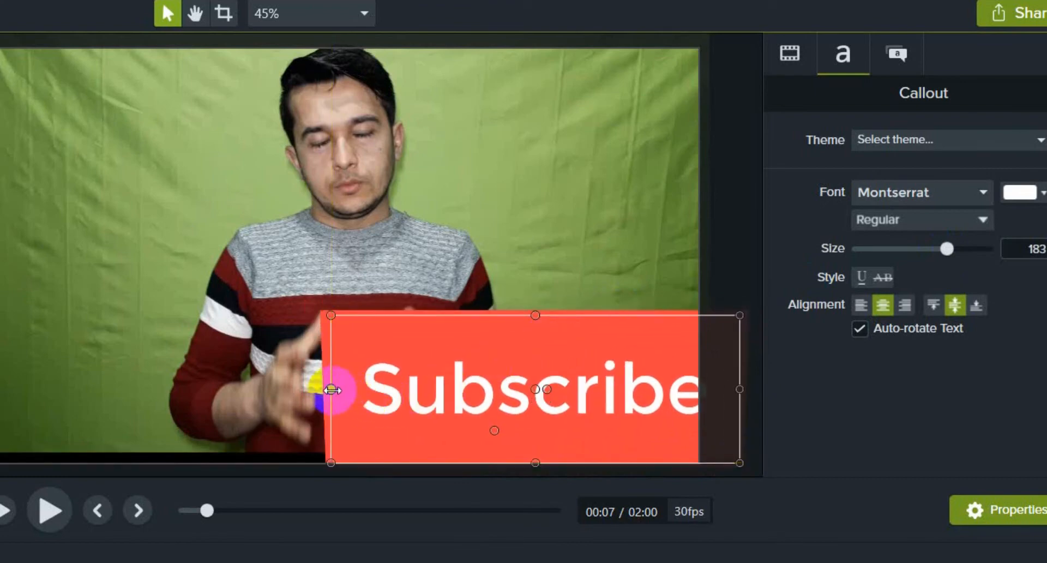
pyautogui.moveTo(331, 389); pyautogui.dragTo(530, 366)
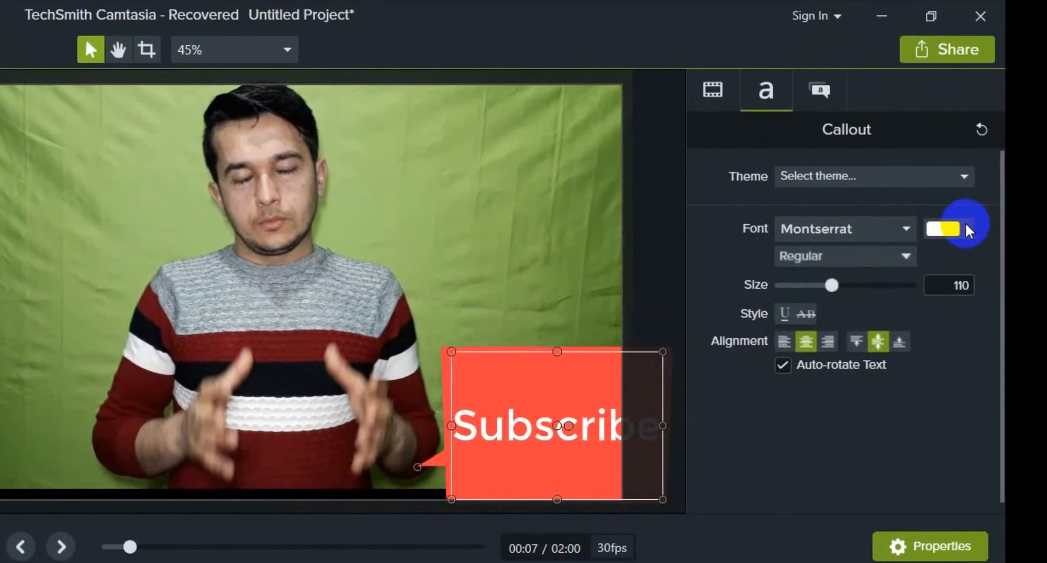
# - Color the Subscribe text with the light grey default swatch and align it horizontally to the center
pyautogui.click(968, 229)
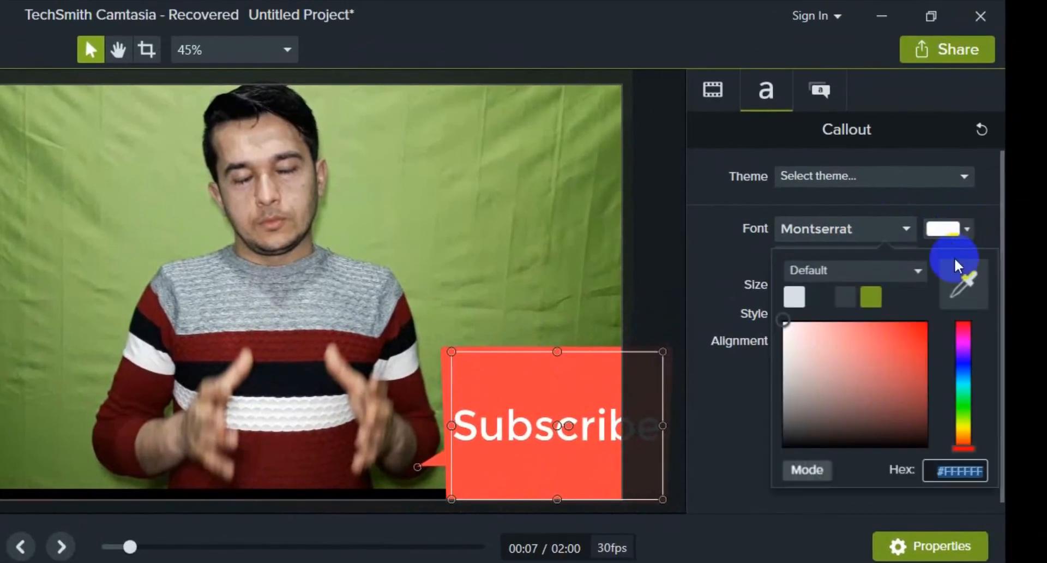
pyautogui.click(967, 370)
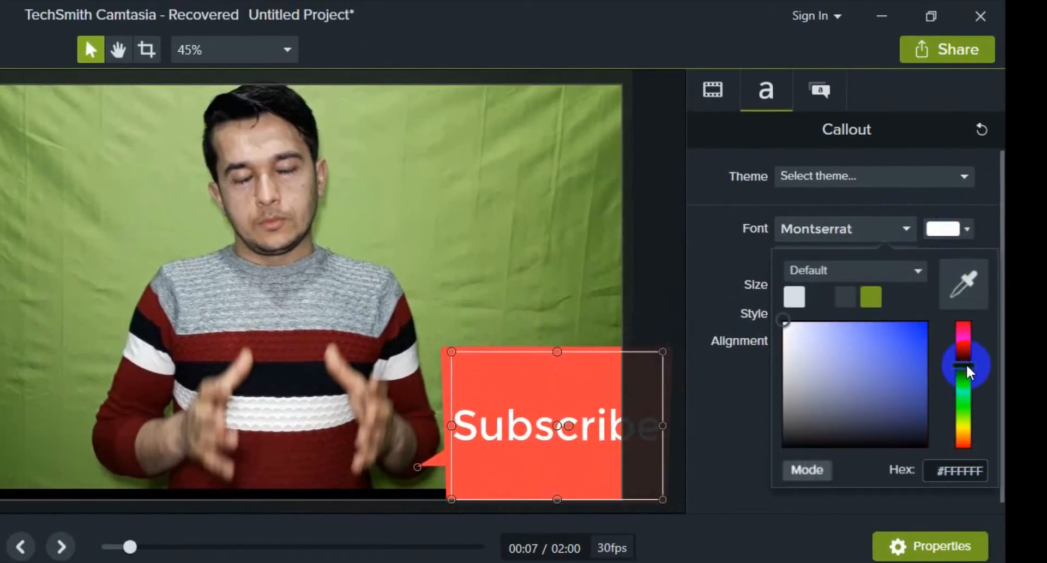
pyautogui.click(526, 465)
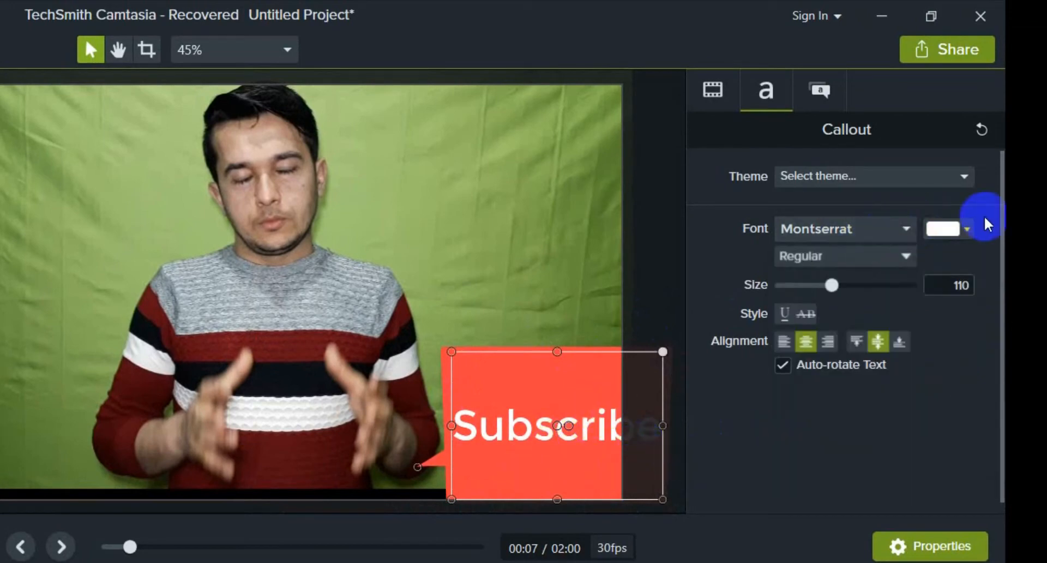
pyautogui.click(968, 231)
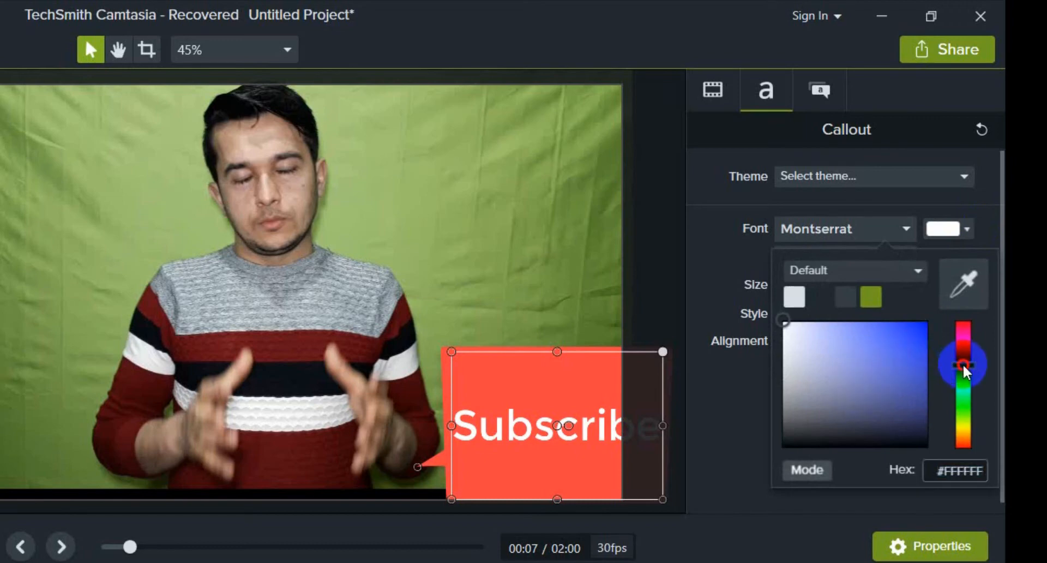
pyautogui.click(793, 296)
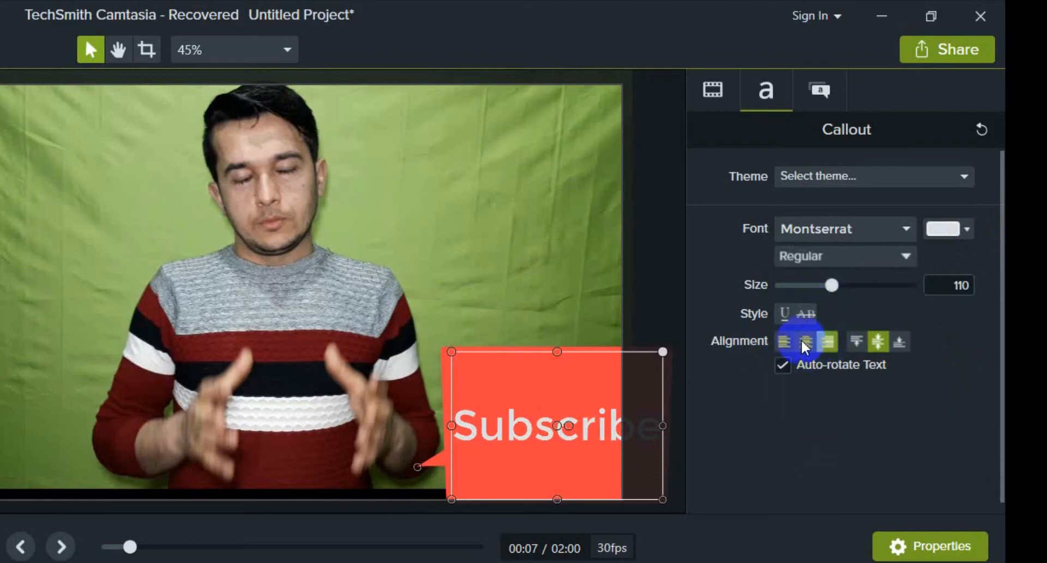
pyautogui.click(785, 343)
pyautogui.click(806, 343)
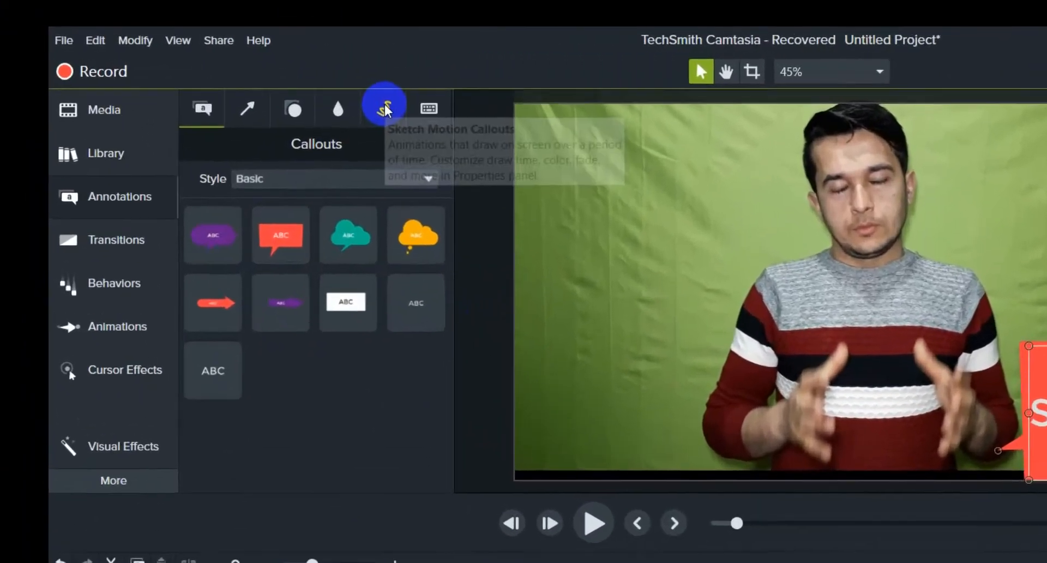
# - Add the hand-drawn Sketch Motion circle to the timeline at 0:00:33;01 and play its drawing animation
pyautogui.click(384, 109)
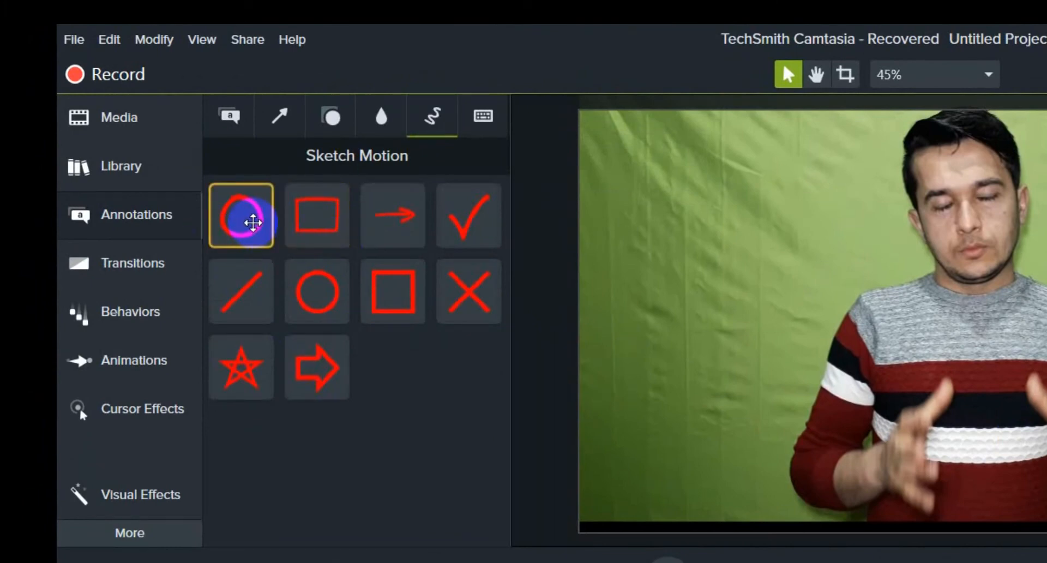
pyautogui.rightClick(253, 232)
pyautogui.click(286, 253)
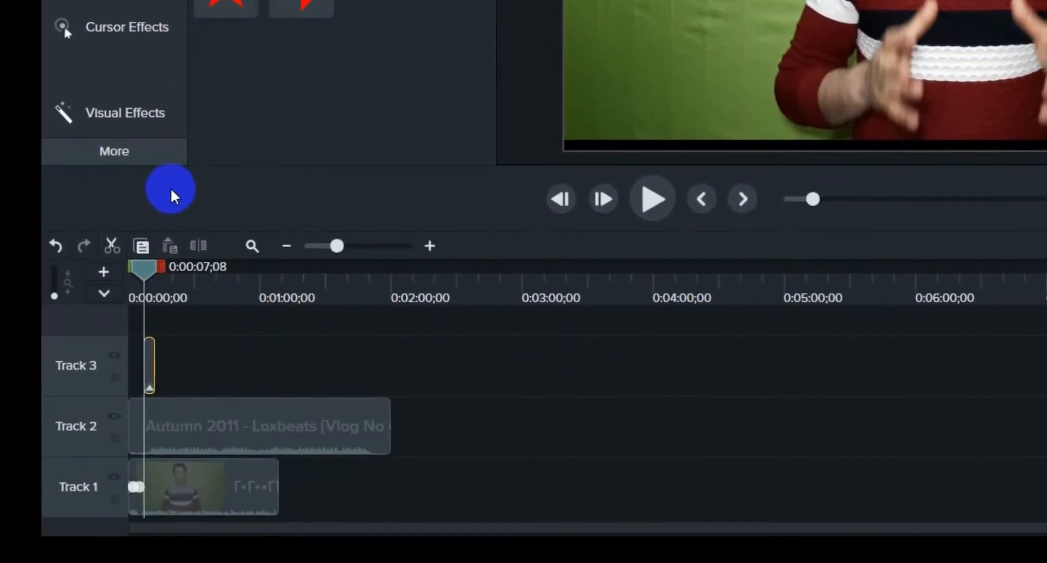
pyautogui.moveTo(139, 246); pyautogui.dragTo(200, 255)
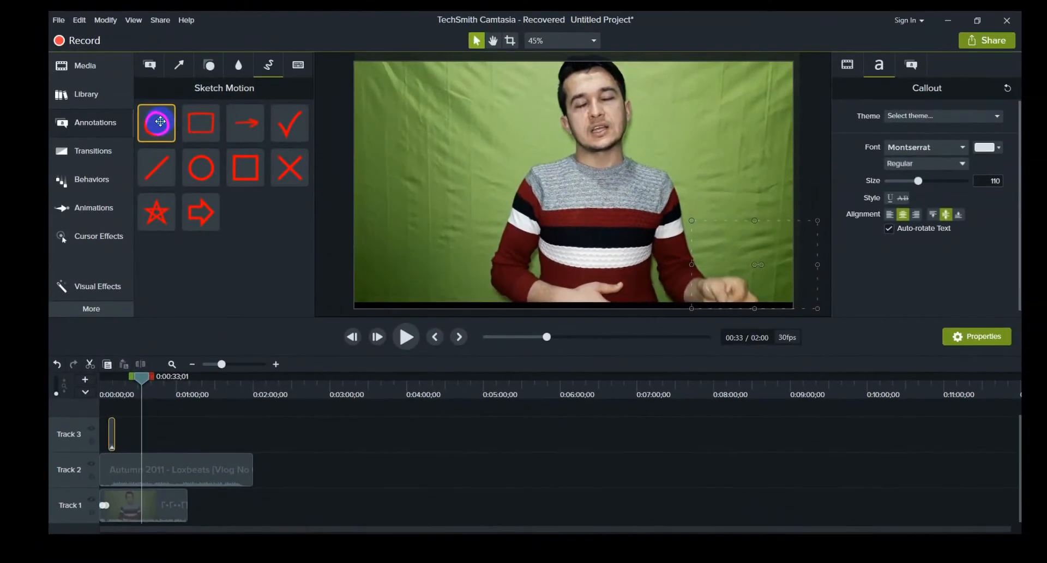
pyautogui.click(199, 132)
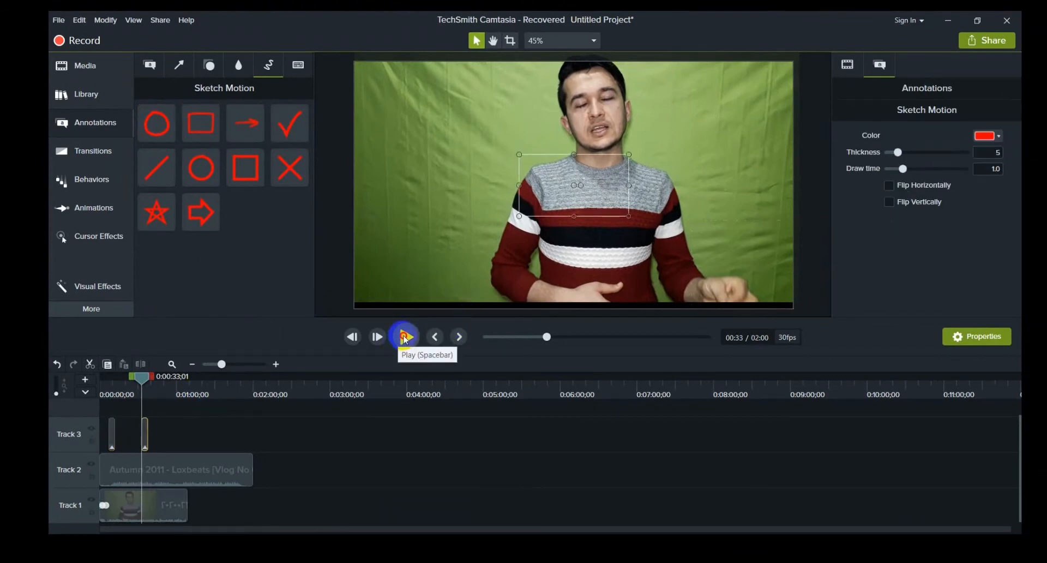
pyautogui.click(405, 338)
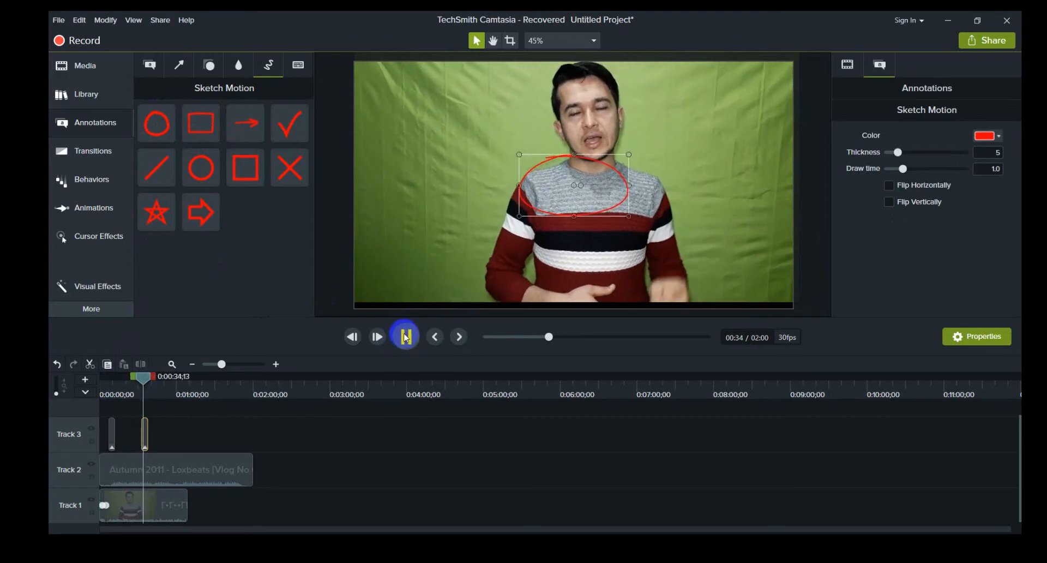
pyautogui.click(540, 245)
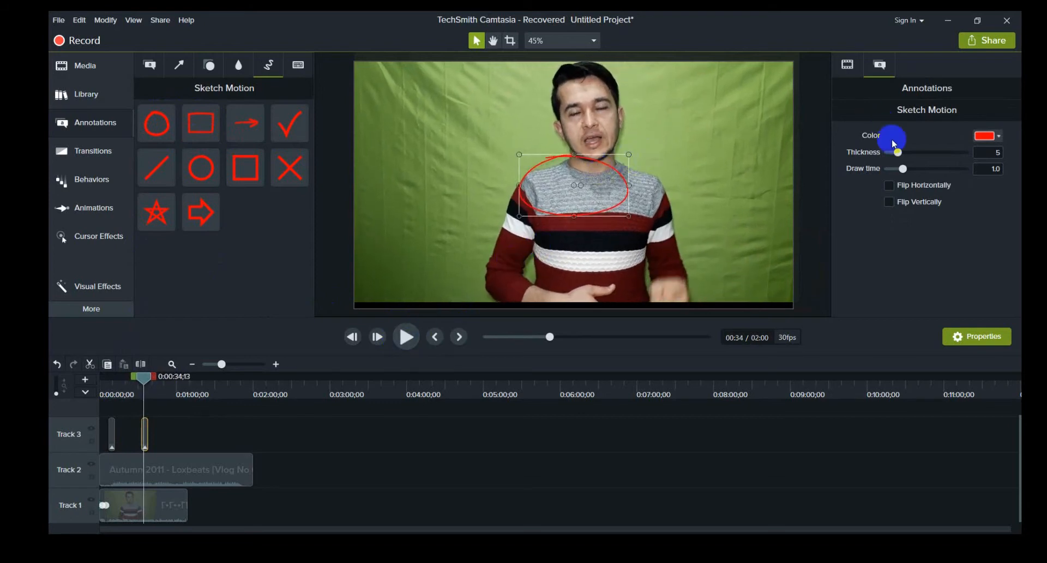
# - Set the sketch circle's thickness to 18 and move it slightly down and right over the man's chest
pyautogui.moveTo(901, 156); pyautogui.dragTo(970, 161)
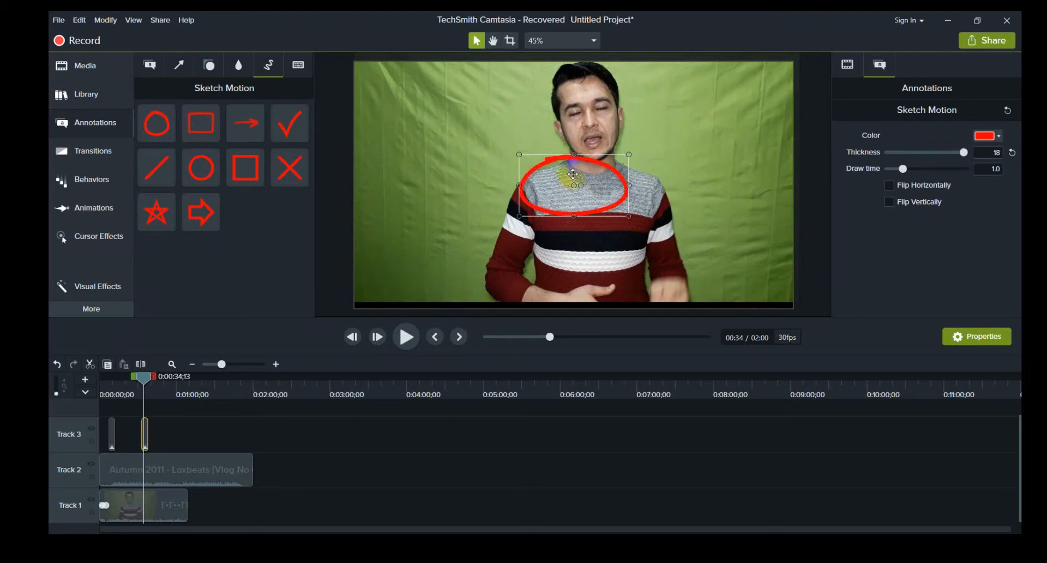
pyautogui.moveTo(584, 182)
pyautogui.mouseDown()
pyautogui.moveTo(545, 203)
pyautogui.moveTo(604, 208)
pyautogui.mouseUp()
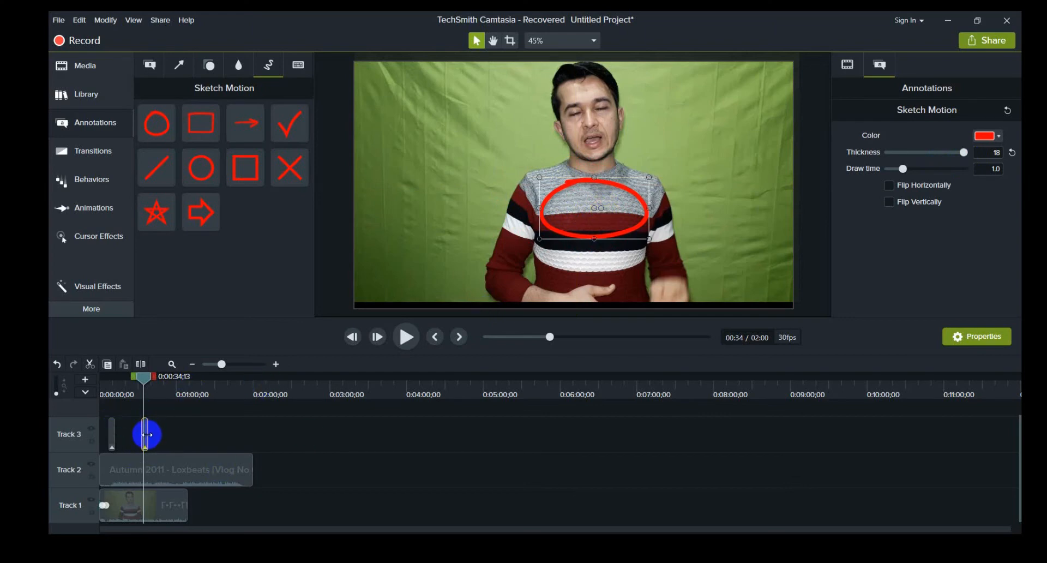
# - Lengthen the sketch circle's clip on Track 3 to about 0:01:30 and move the circle down over the man's hands, previewing playback
pyautogui.moveTo(147, 435); pyautogui.dragTo(214, 434)
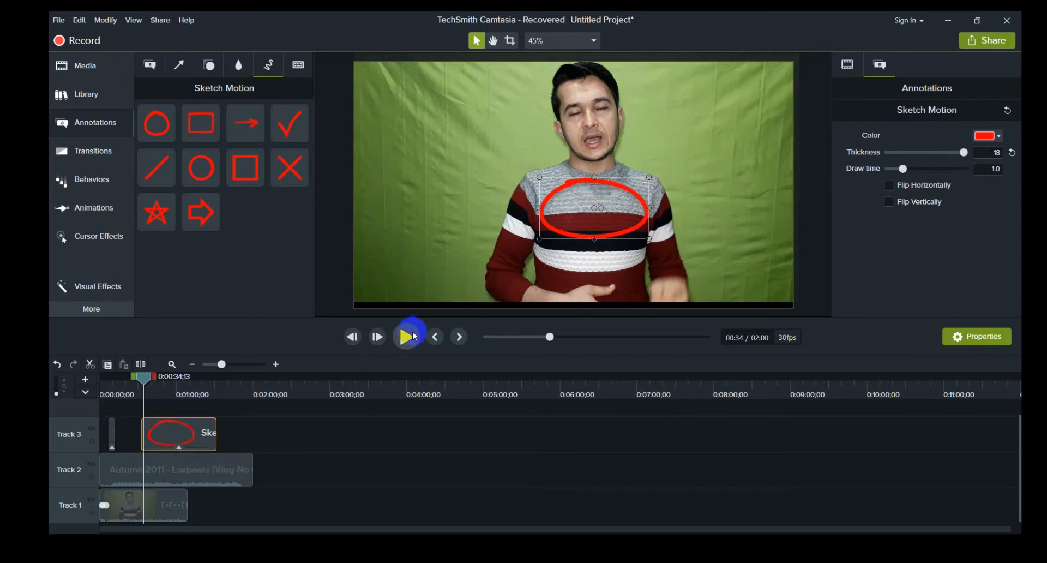
pyautogui.click(414, 337)
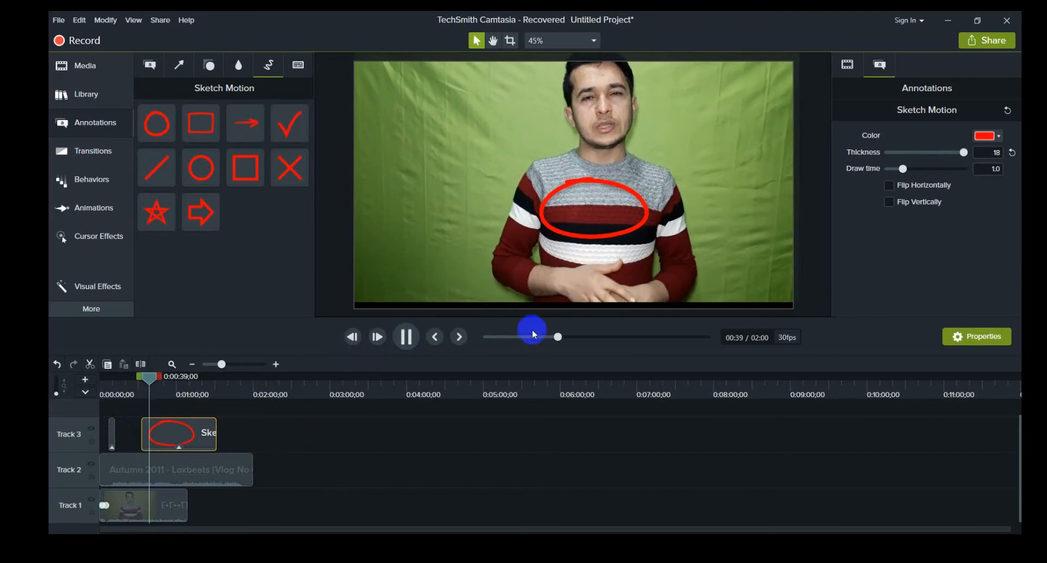
pyautogui.click(586, 201)
pyautogui.moveTo(587, 201)
pyautogui.mouseDown()
pyautogui.moveTo(593, 269)
pyautogui.moveTo(591, 258)
pyautogui.mouseUp()
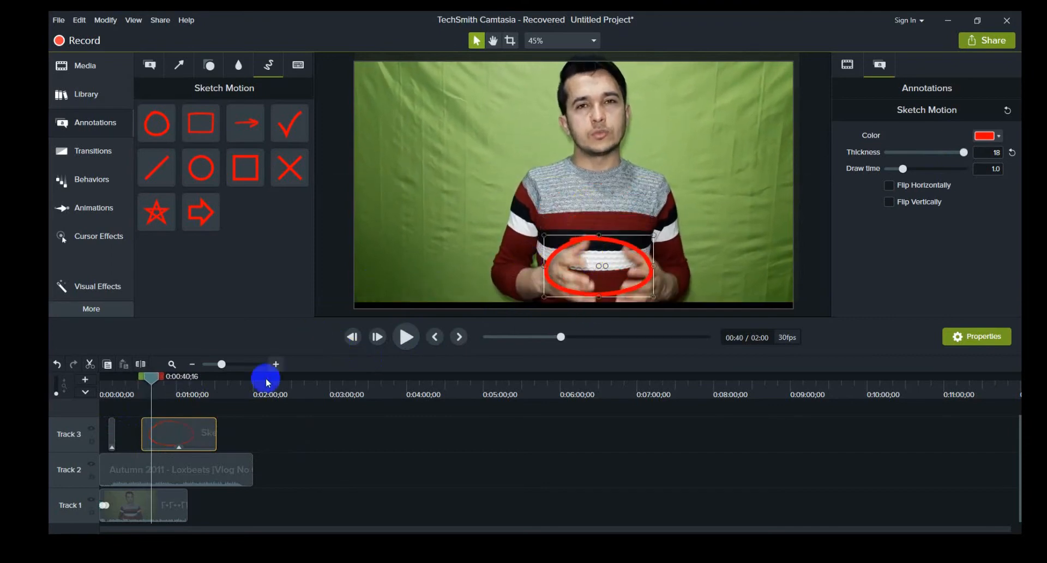
pyautogui.click(404, 337)
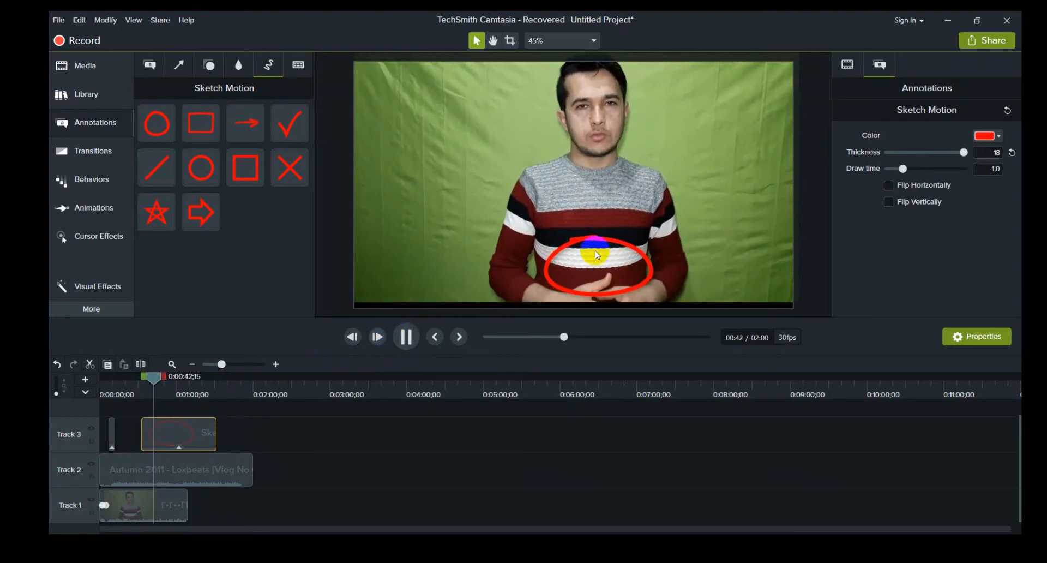
pyautogui.click(403, 338)
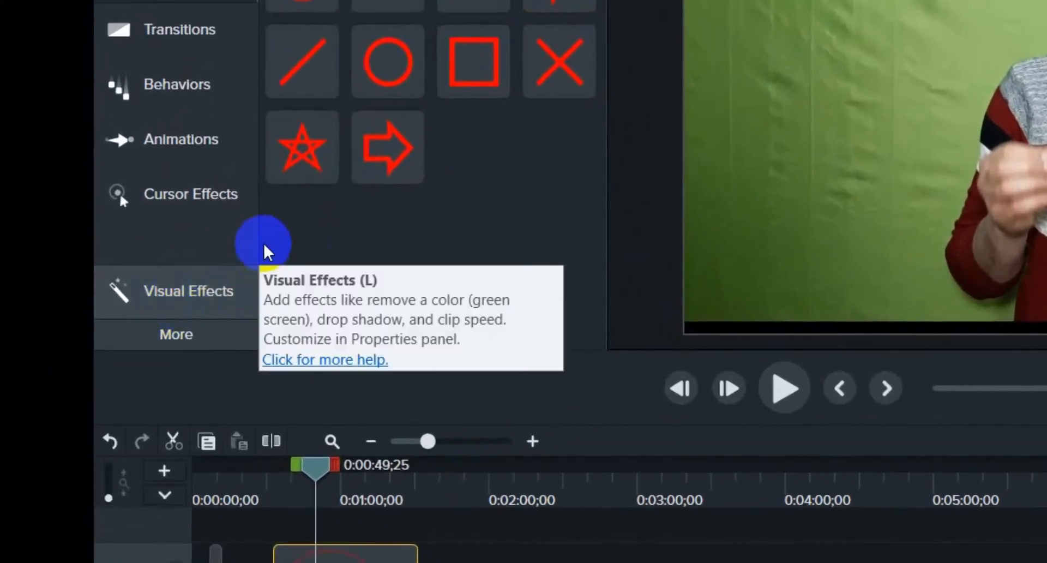
# - Apply the Remove a Color visual effect to the sketch circle clip
pyautogui.click(175, 331)
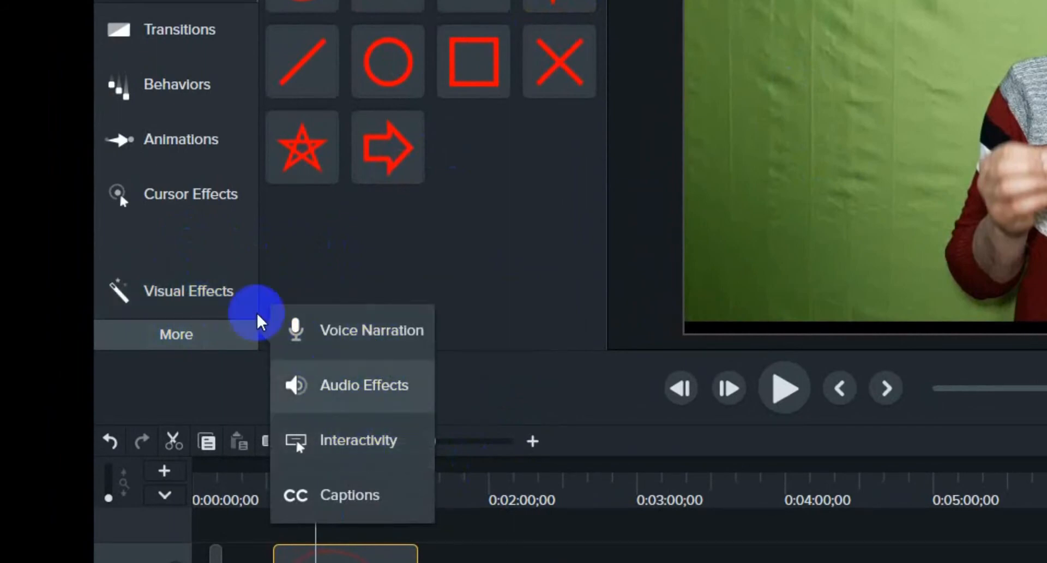
pyautogui.click(174, 297)
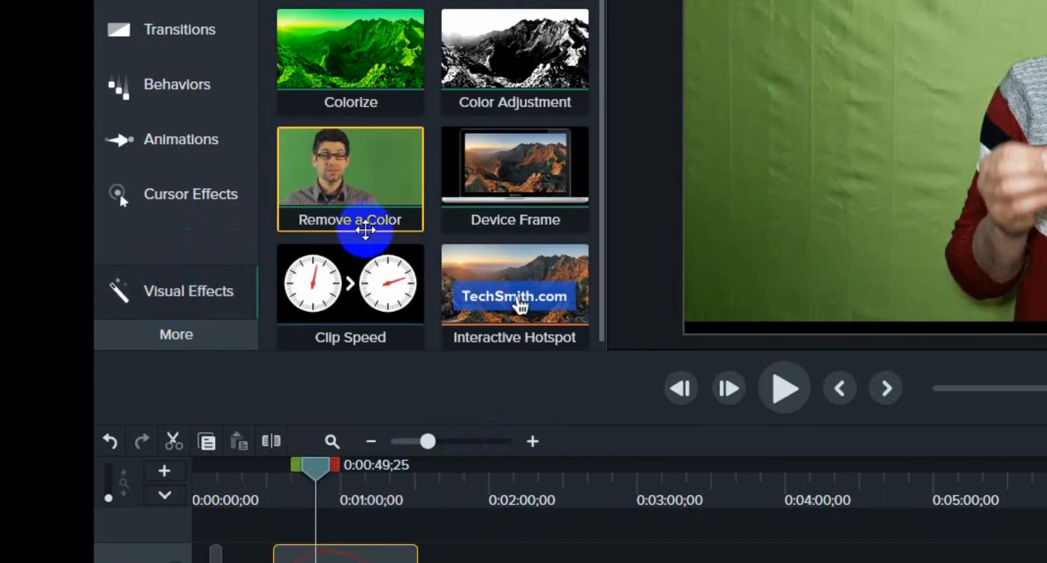
pyautogui.click(364, 186)
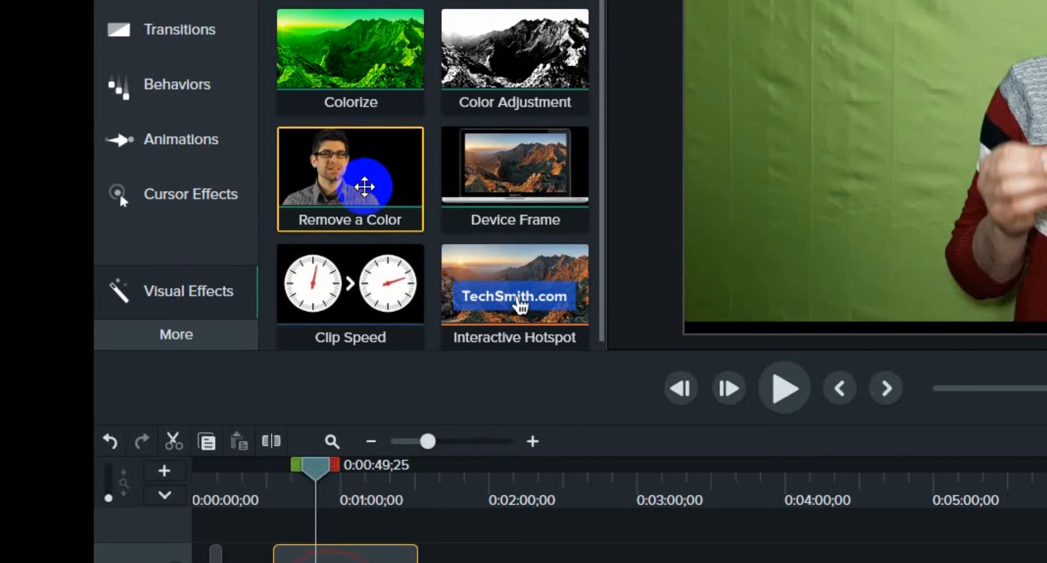
pyautogui.moveTo(364, 187); pyautogui.dragTo(439, 214)
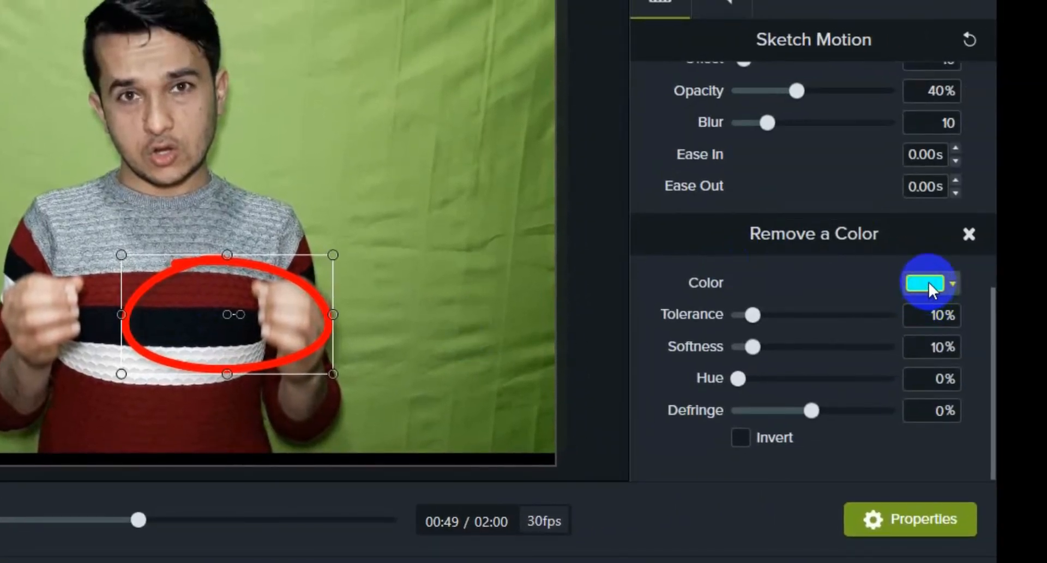
# - Sample the green backdrop in the video as the sketch circle's Remove a Color color
pyautogui.click(928, 283)
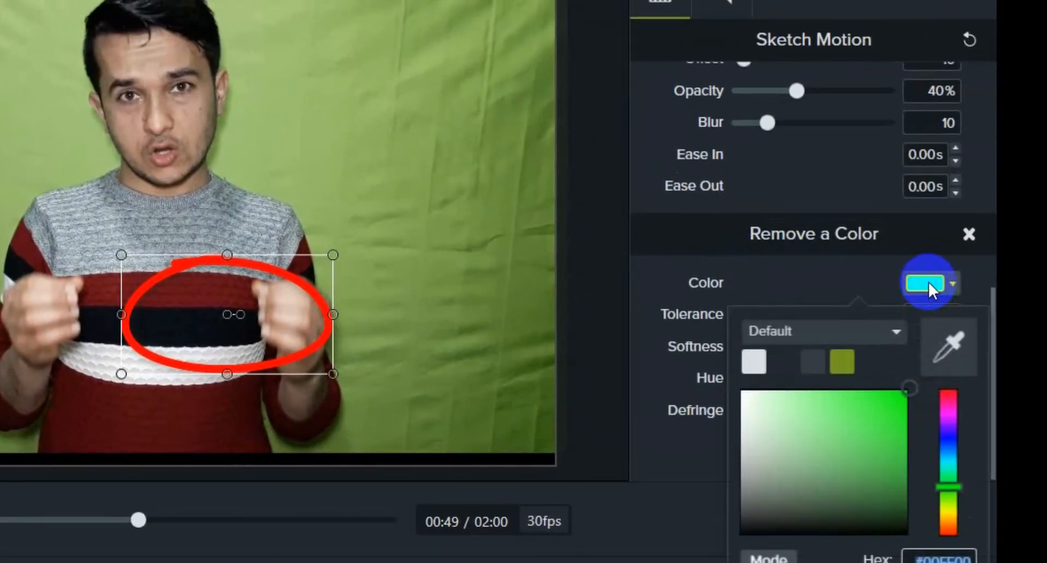
pyautogui.click(890, 411)
pyautogui.click(952, 357)
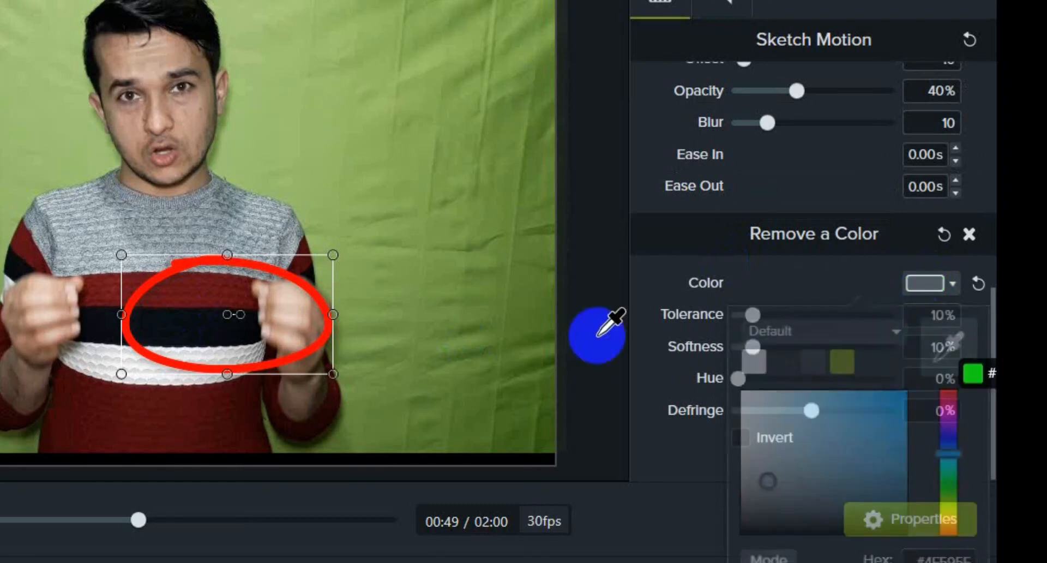
pyautogui.click(487, 240)
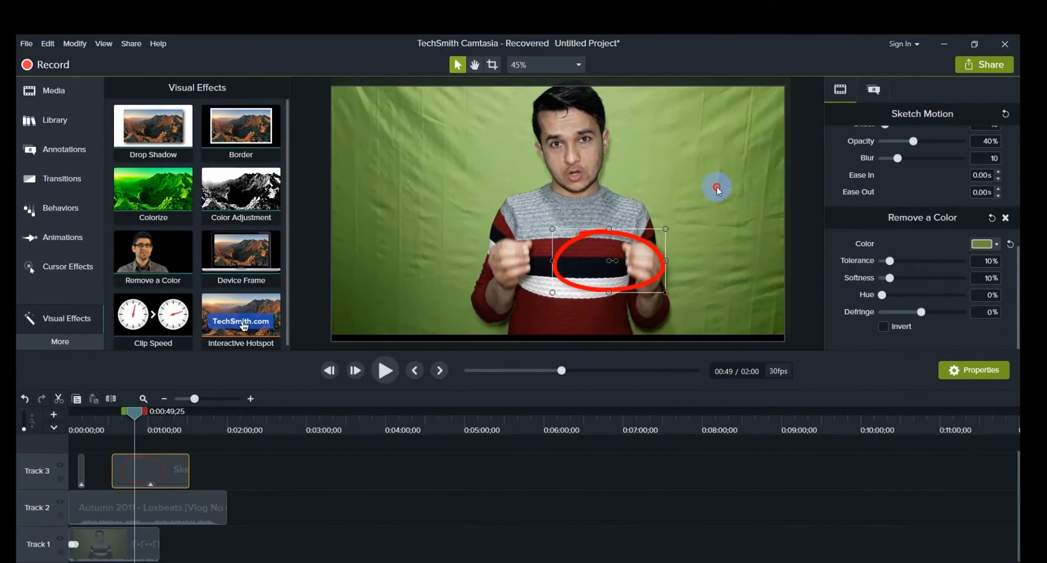
# - Add the Remove a Color effect to the man's green-background video clip
pyautogui.click(717, 188)
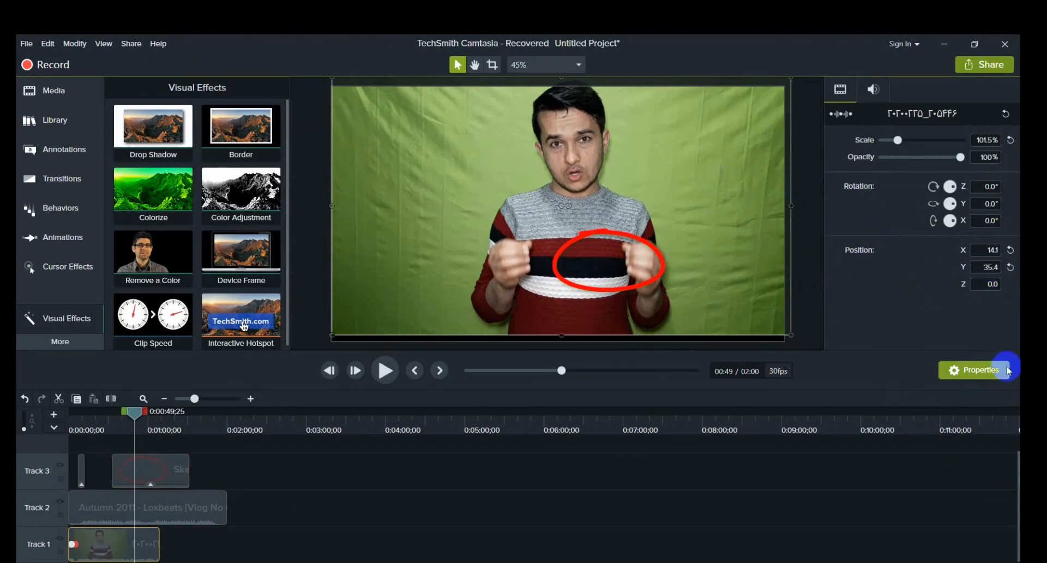
pyautogui.click(987, 371)
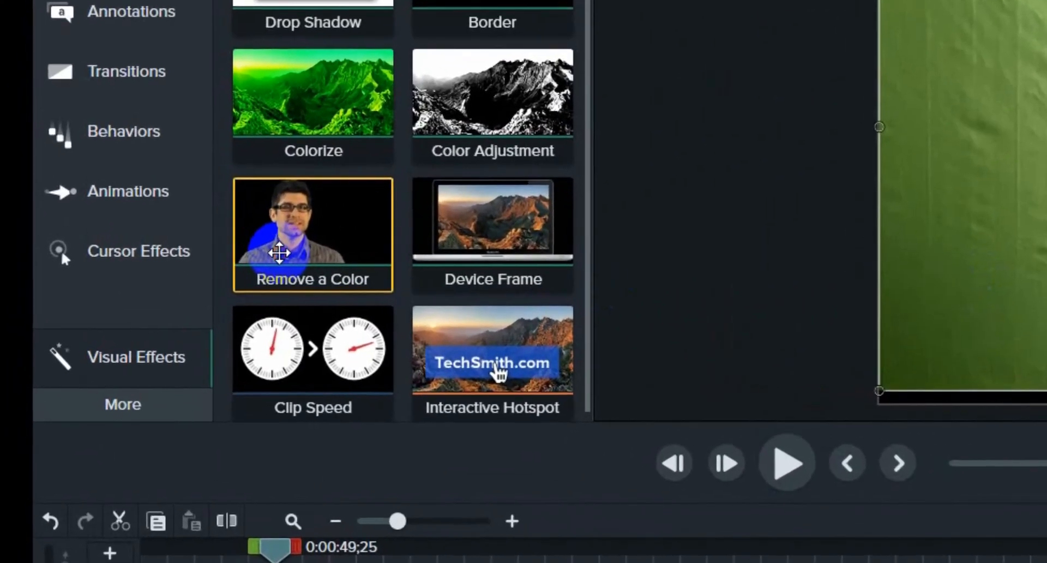
pyautogui.rightClick(287, 261)
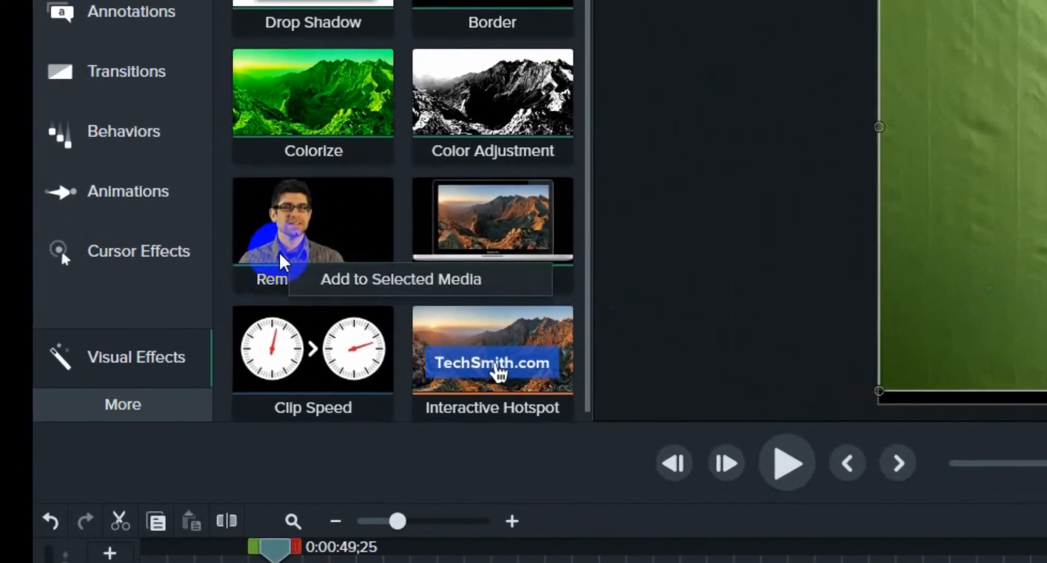
pyautogui.click(379, 275)
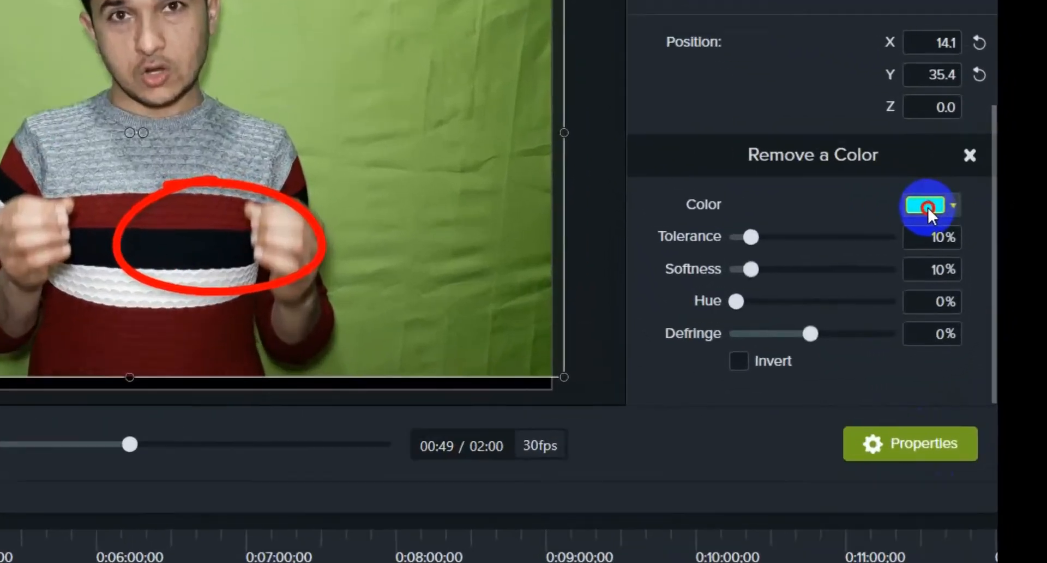
# - Set the video clip's color to remove by sampling the green backdrop with the eyedropper
pyautogui.click(987, 245)
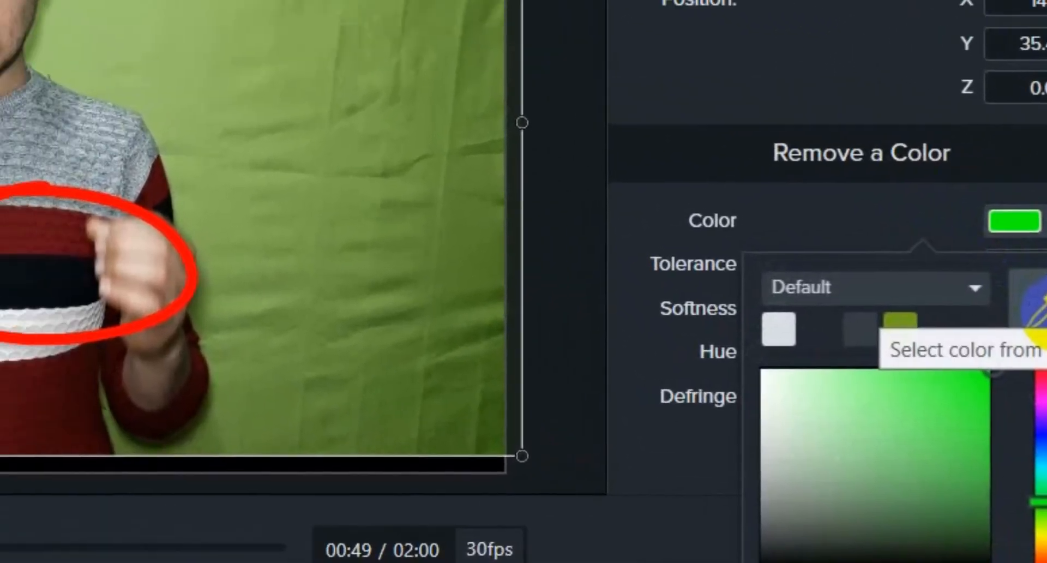
pyautogui.click(1032, 313)
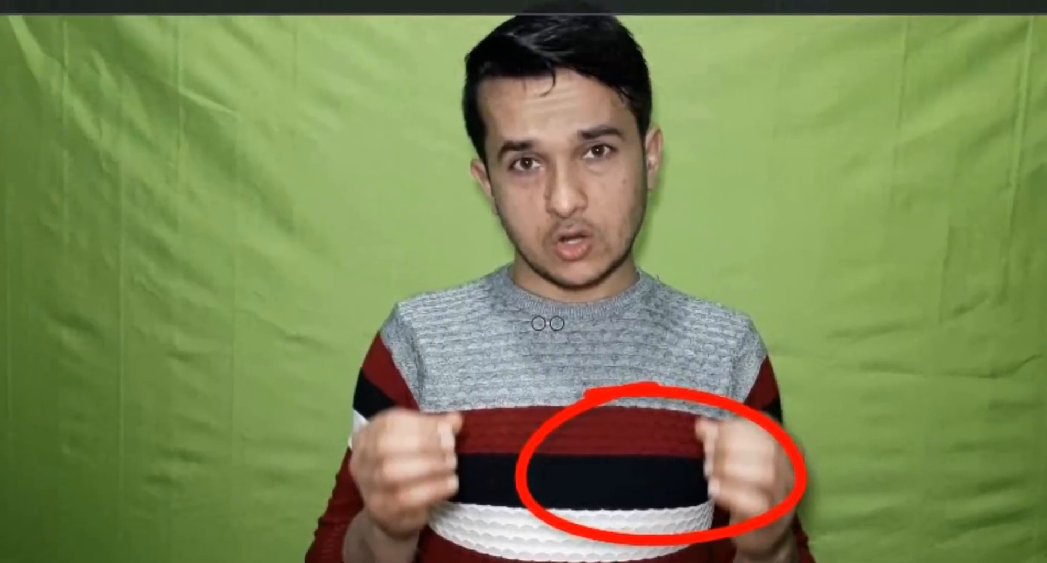
pyautogui.click(983, 396)
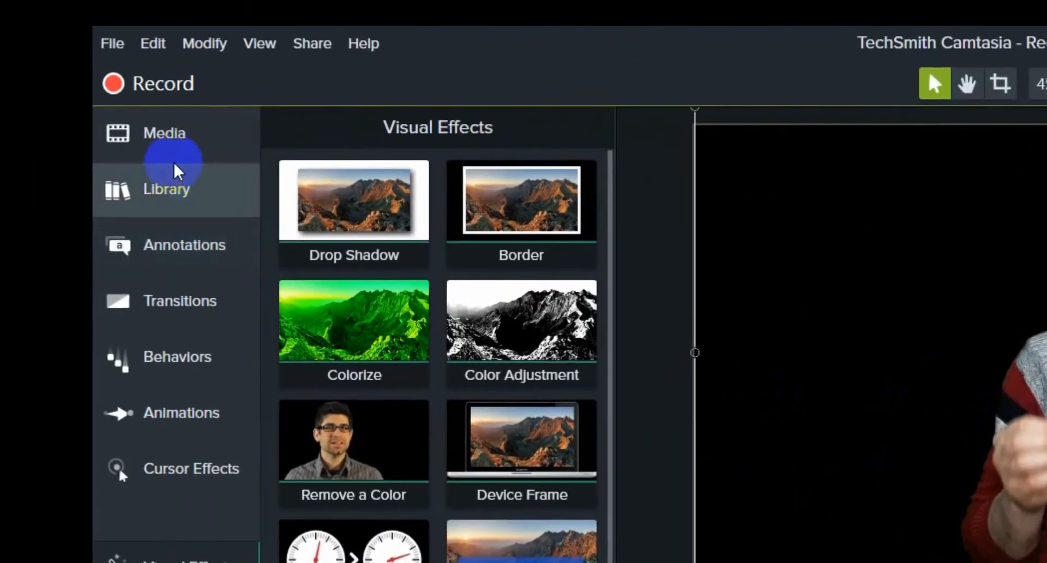
# - Import the image employee-3005501_1920 from the Downloads folder into the Media Bin
pyautogui.click(147, 133)
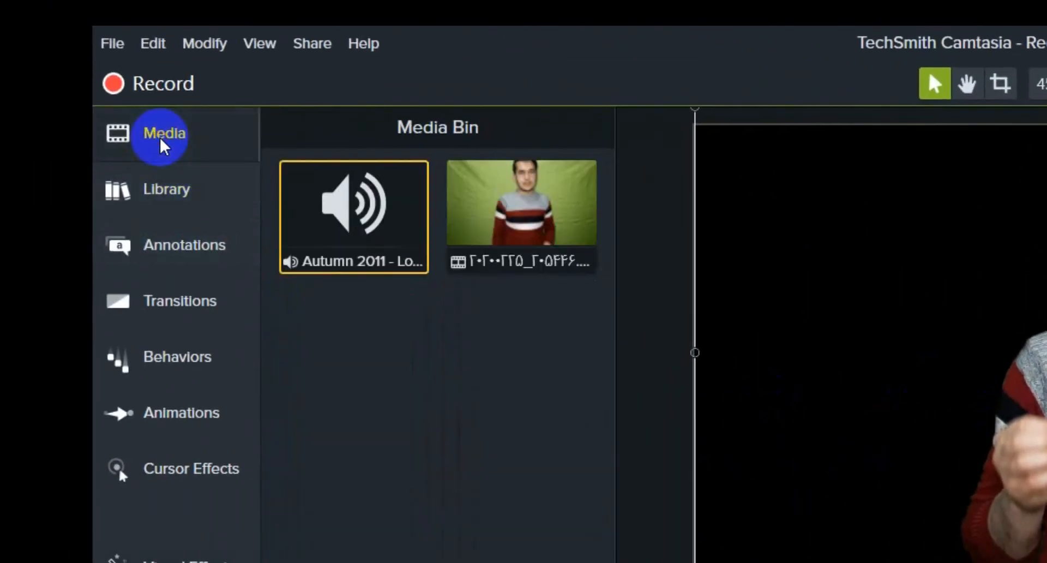
pyautogui.rightClick(376, 407)
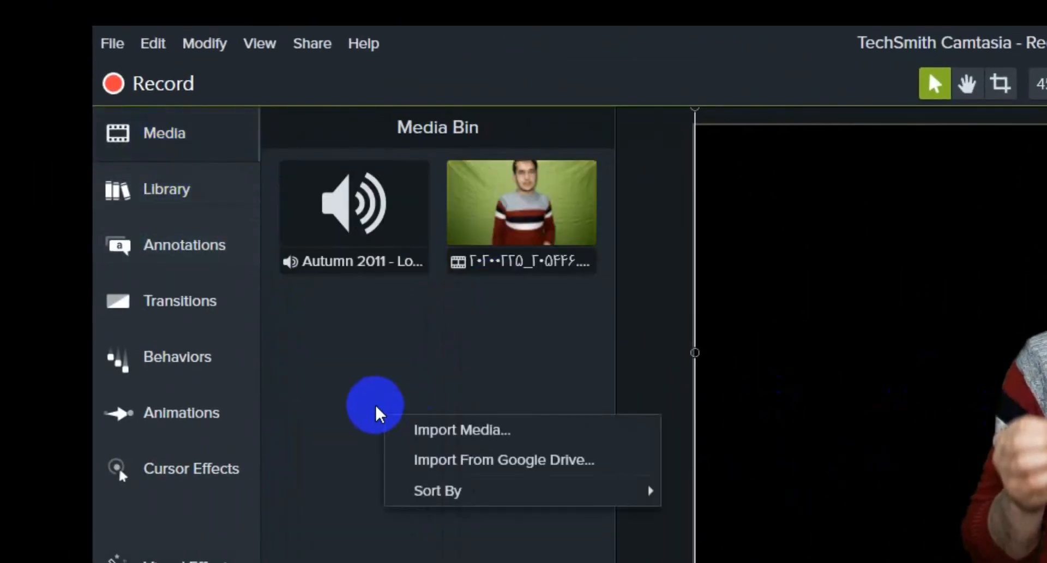
pyautogui.click(458, 431)
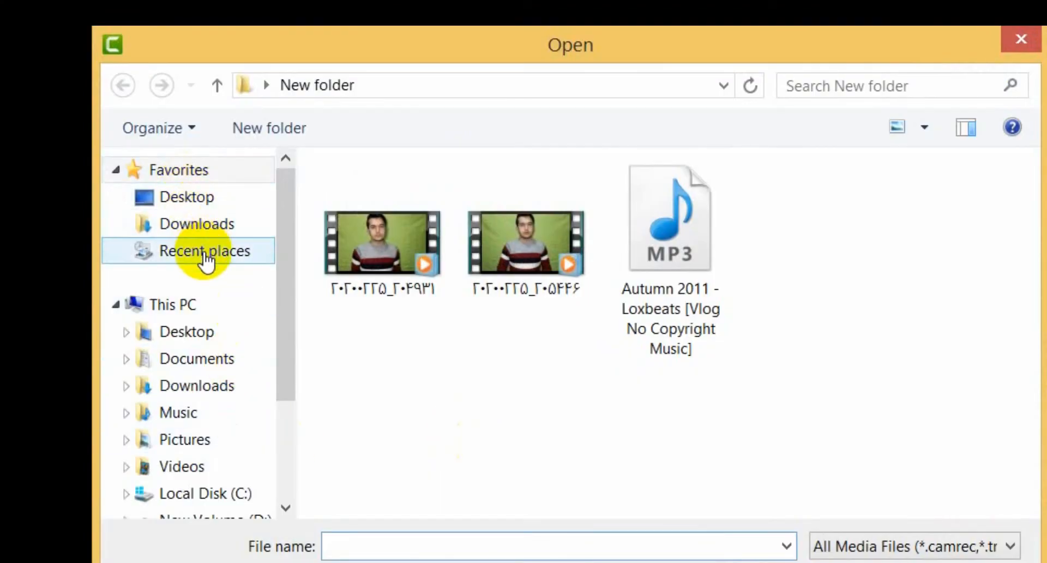
pyautogui.click(205, 226)
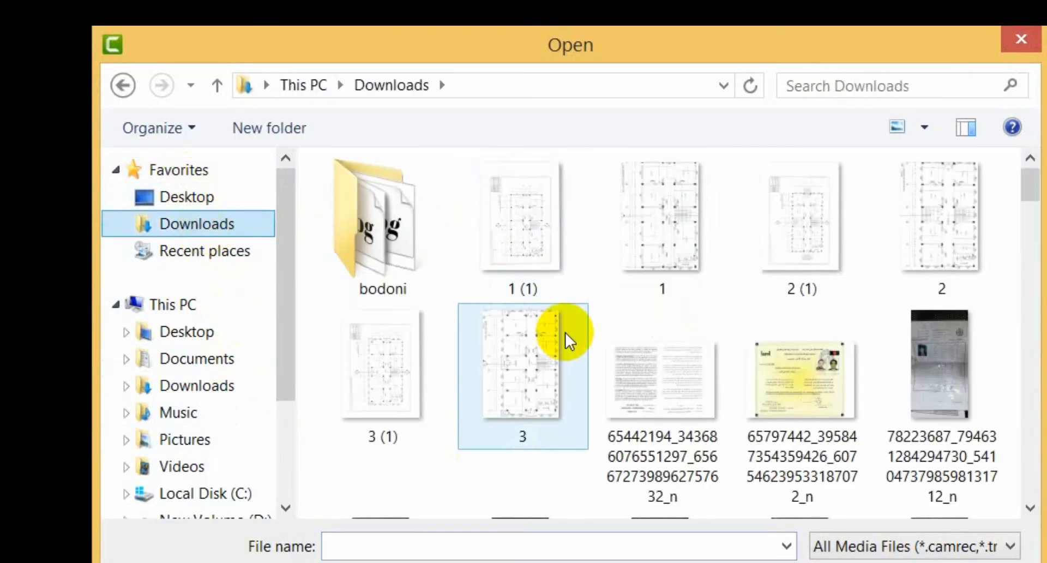
pyautogui.moveTo(1028, 187); pyautogui.dragTo(1040, 327)
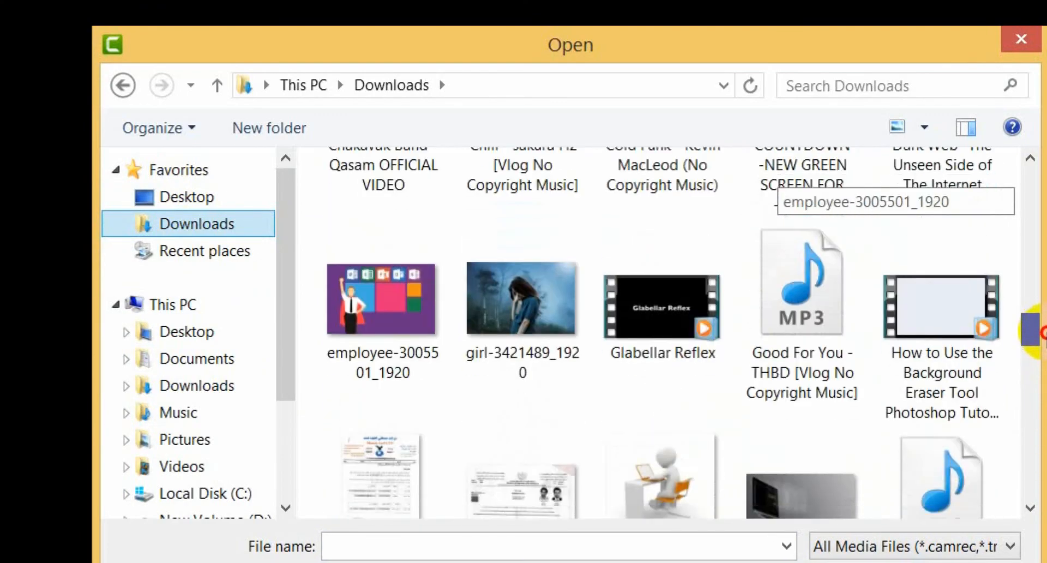
pyautogui.click(371, 279)
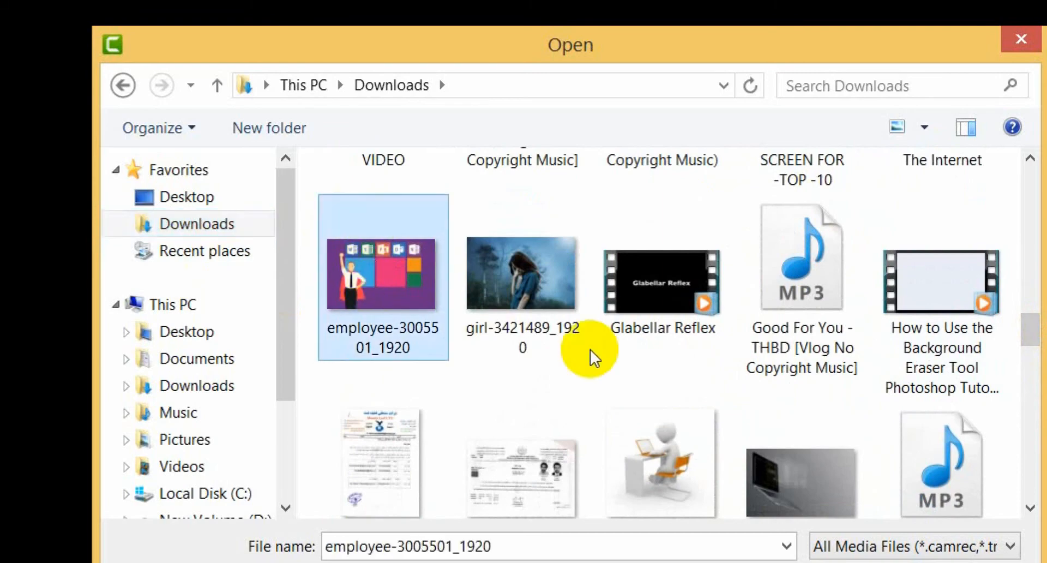
pyautogui.click(852, 562)
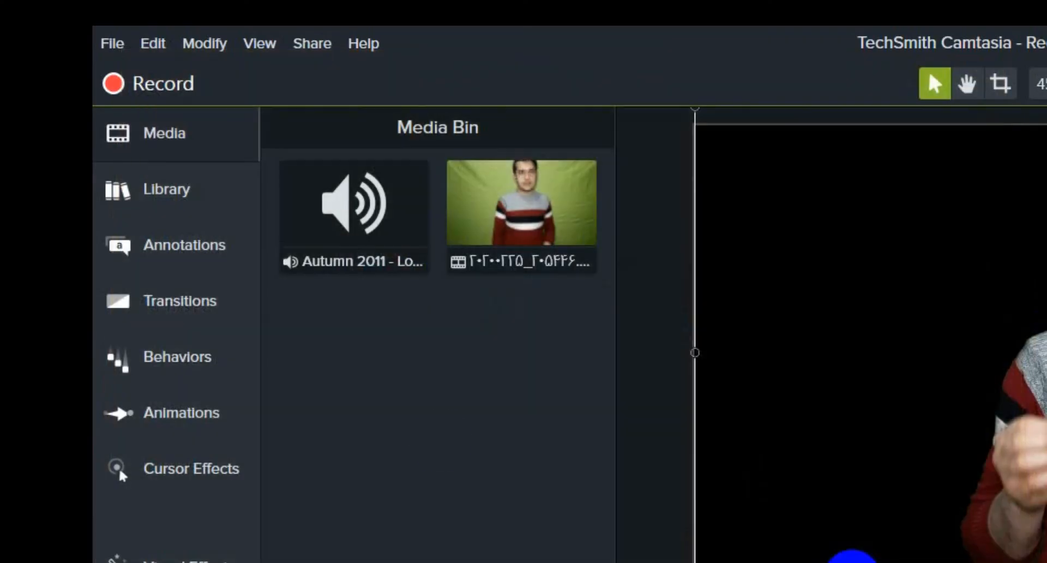
# - Add the employee-3005501_1920 image to the timeline at 0:00:49;25
pyautogui.click(522, 211)
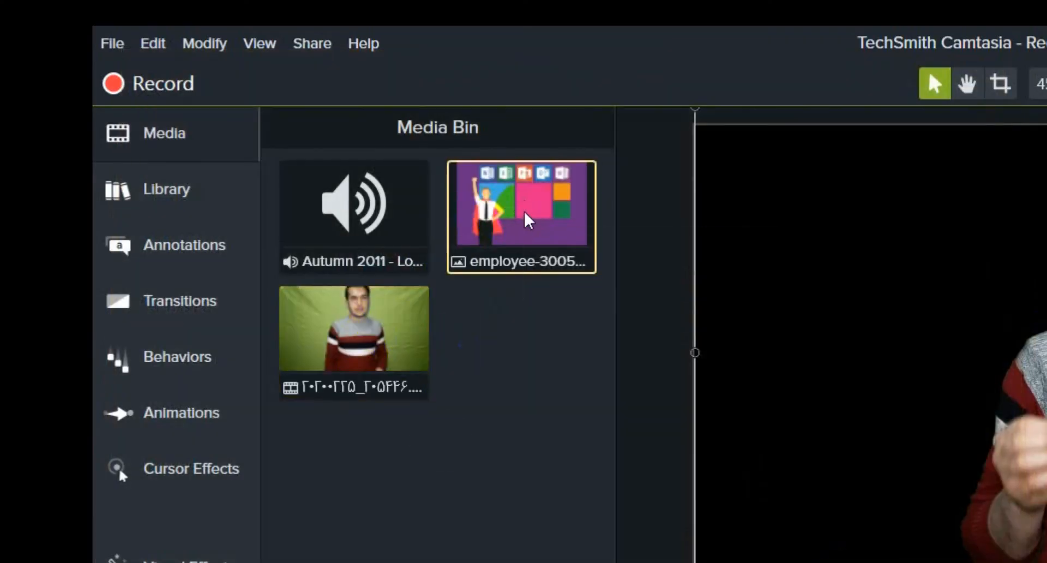
pyautogui.rightClick(534, 221)
pyautogui.click(598, 245)
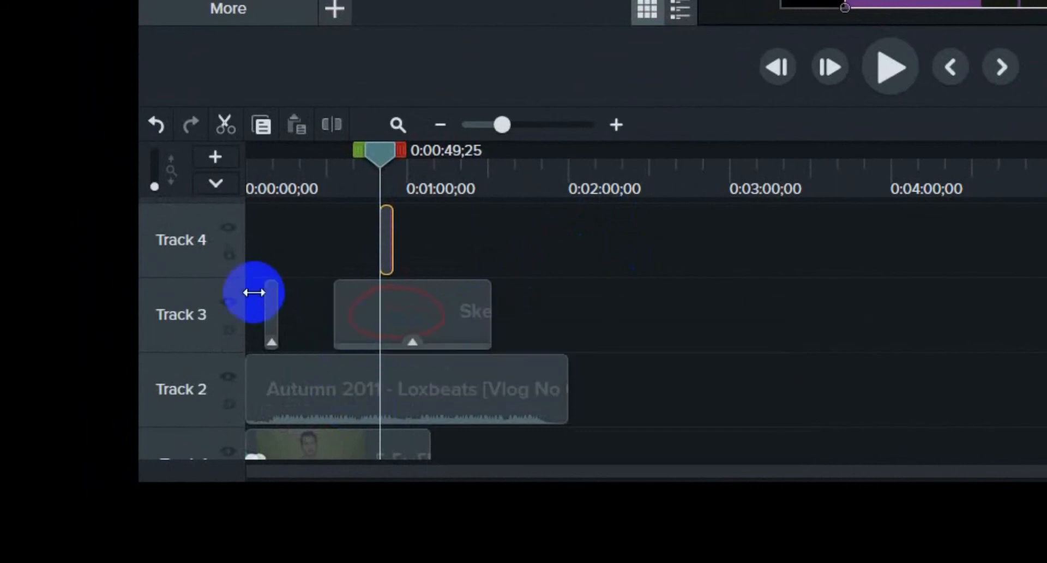
# - Move the employee image down to Track 1 after the video, and move the video clip to the start of Track 4
pyautogui.moveTo(387, 239); pyautogui.dragTo(453, 419)
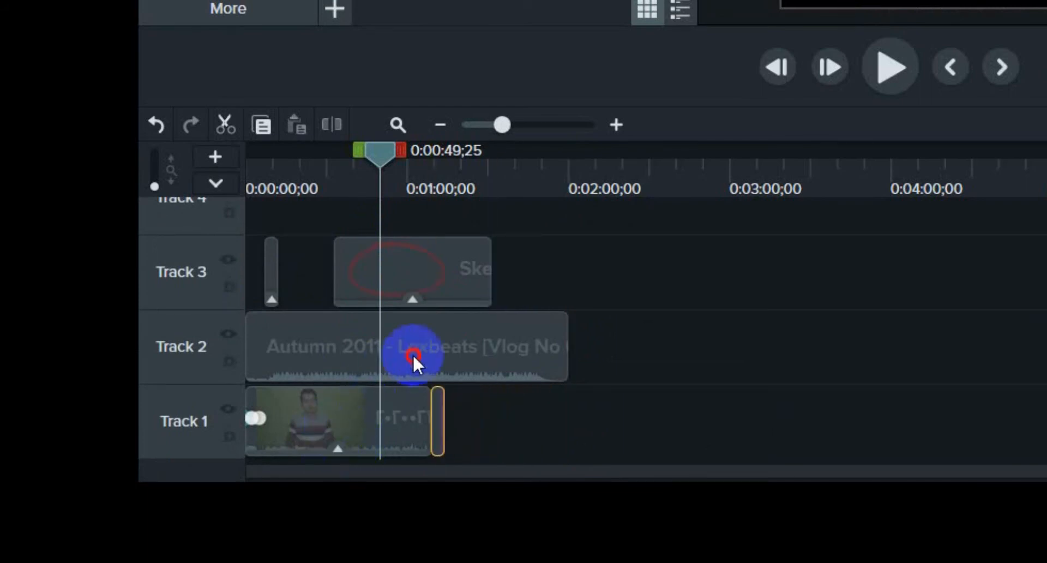
pyautogui.moveTo(414, 354); pyautogui.dragTo(459, 323)
pyautogui.moveTo(363, 255); pyautogui.dragTo(214, 397)
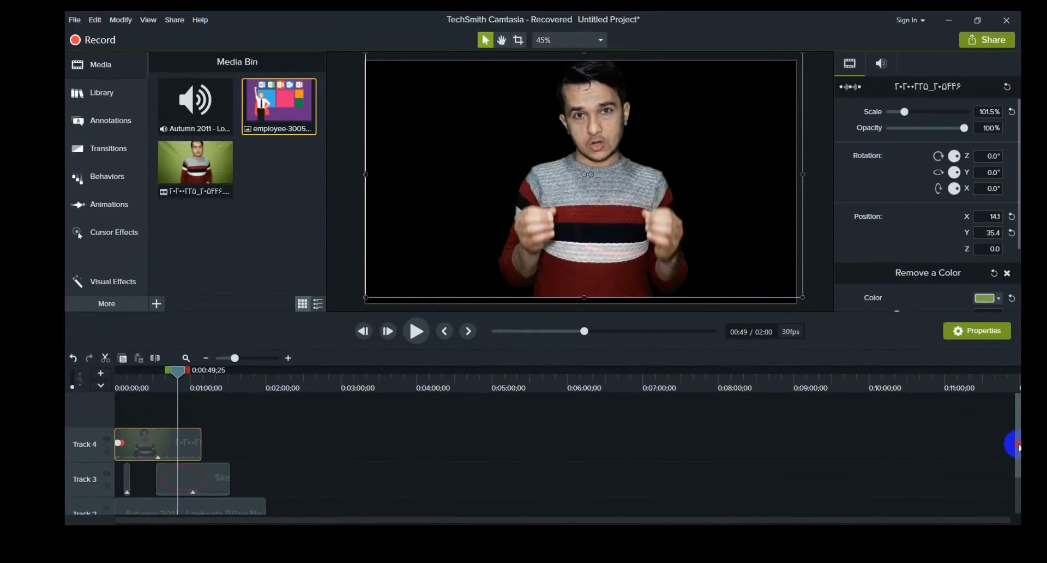
# - Make the employee image on Track 1 span from the timeline start to the end of the music clip
pyautogui.moveTo(1017, 444); pyautogui.dragTo(1019, 499)
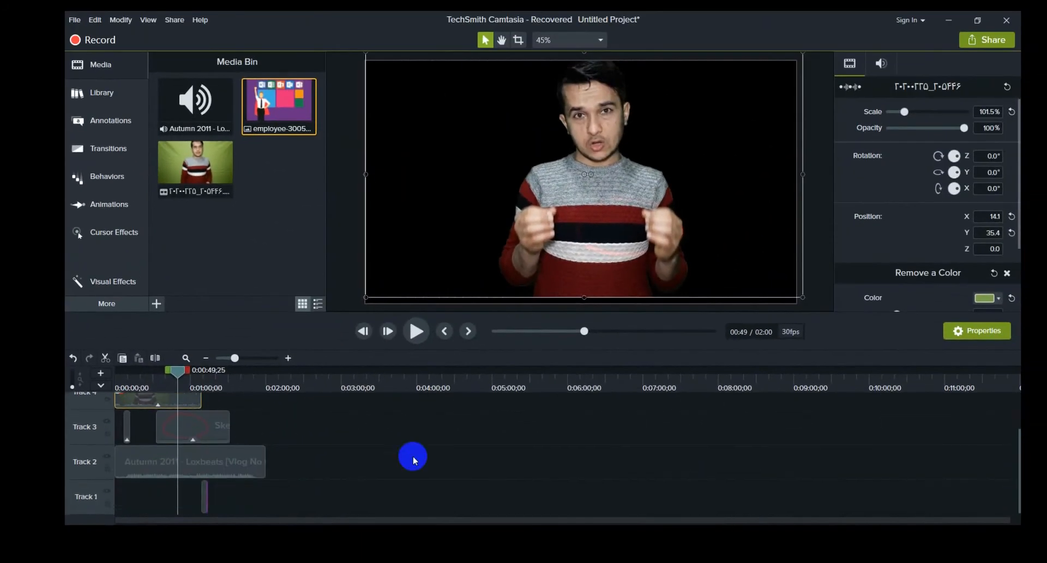
pyautogui.click(205, 498)
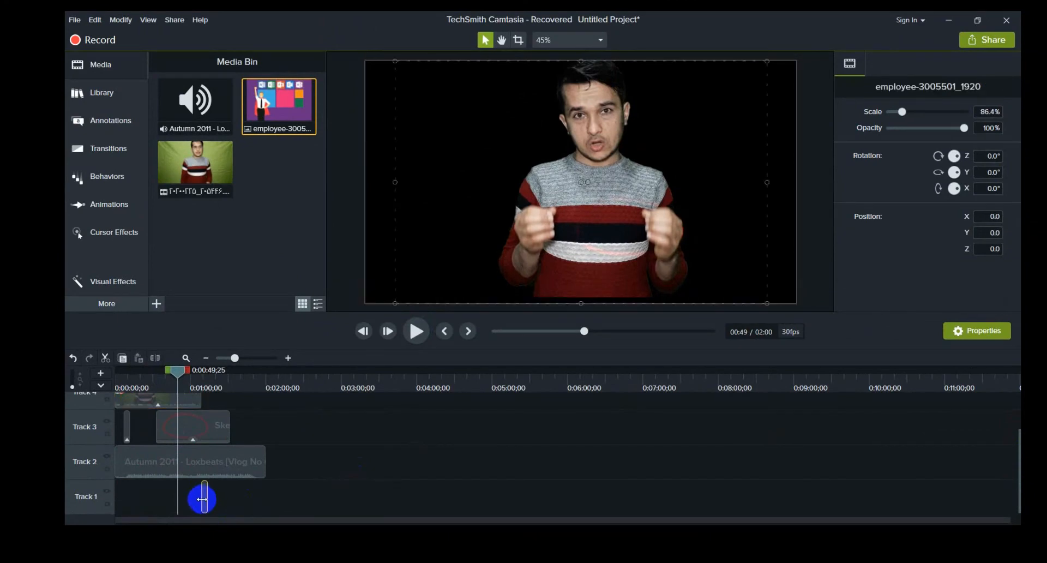
pyautogui.moveTo(202, 497); pyautogui.dragTo(95, 500)
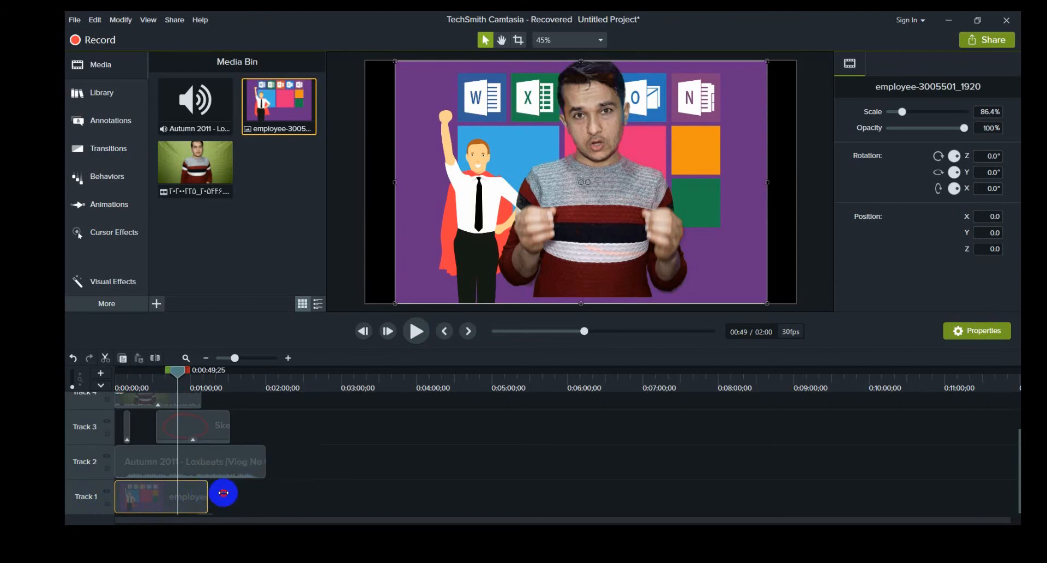
pyautogui.moveTo(223, 492); pyautogui.dragTo(258, 494)
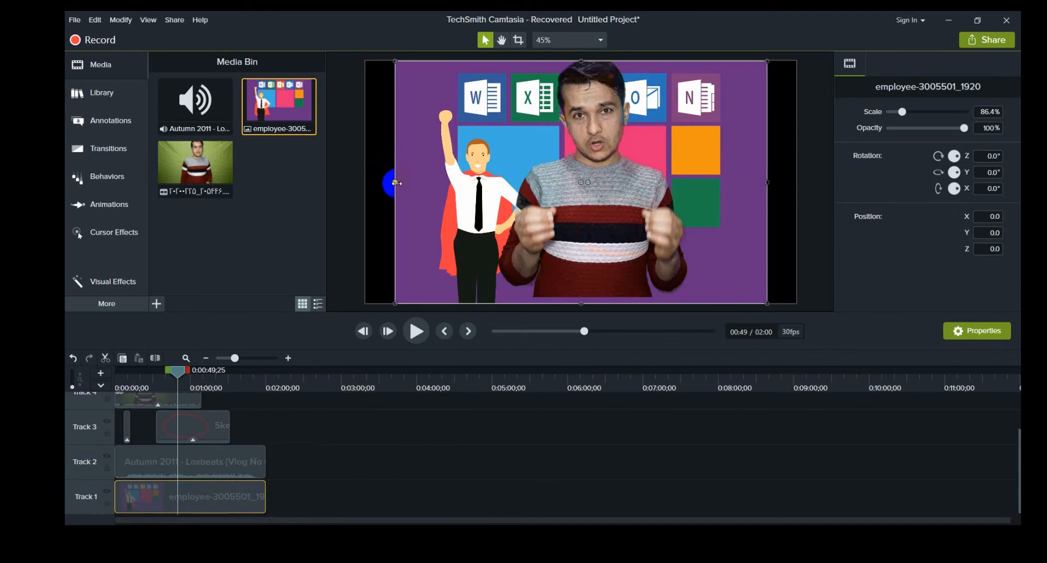
# - Extend the employee image to the canvas's left edge at about 93.2% scale, and move the presenter video right to about X 625.3, Y -8.0
pyautogui.moveTo(397, 183); pyautogui.dragTo(365, 182)
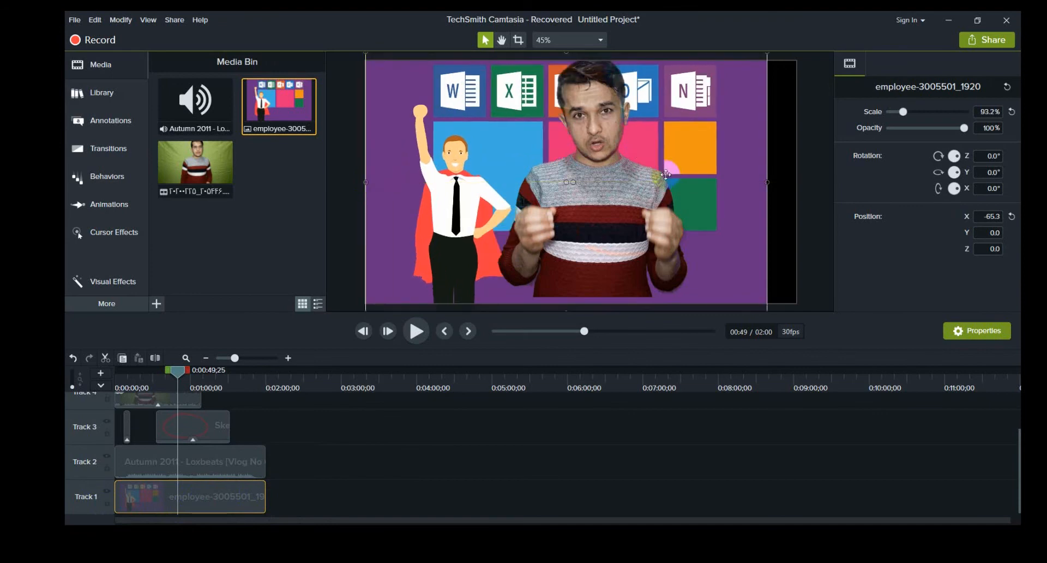
pyautogui.moveTo(604, 191); pyautogui.dragTo(736, 205)
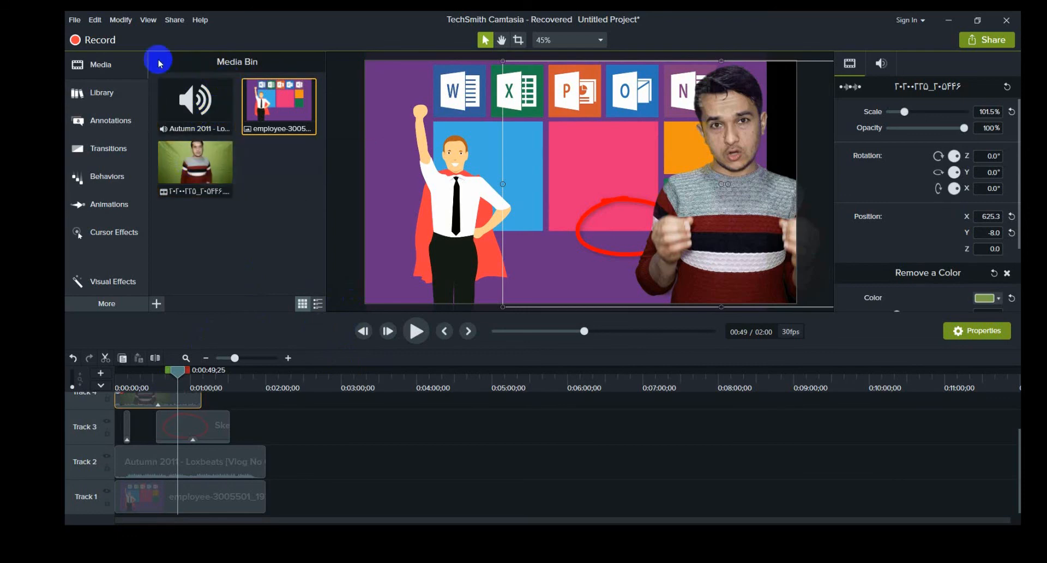
# - Adjust the Zoom-n-Pan frame at 0:00:49;25 to about 104% zoom around the composed scene
pyautogui.click(109, 207)
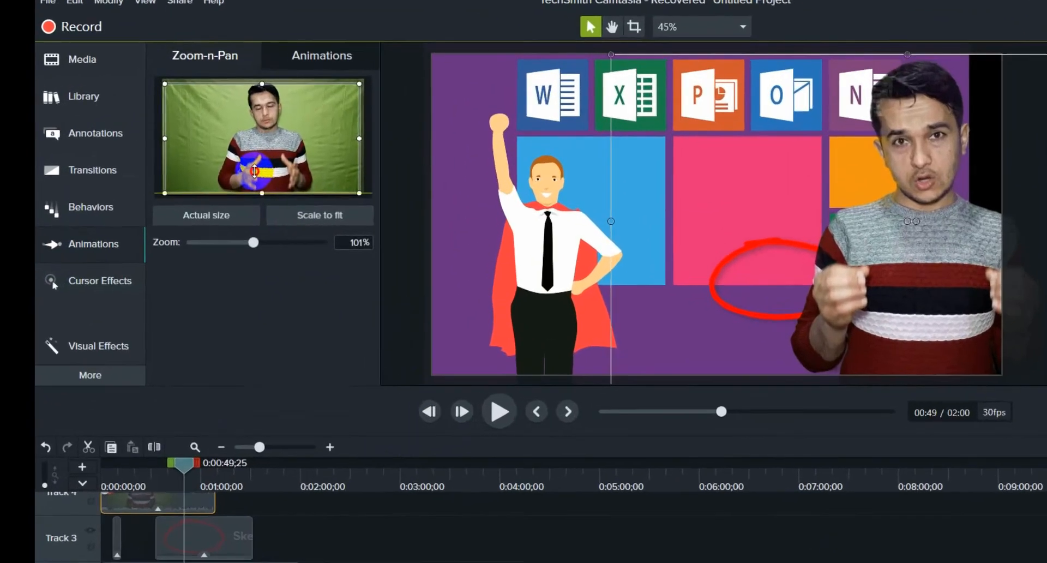
pyautogui.moveTo(255, 171); pyautogui.dragTo(264, 217)
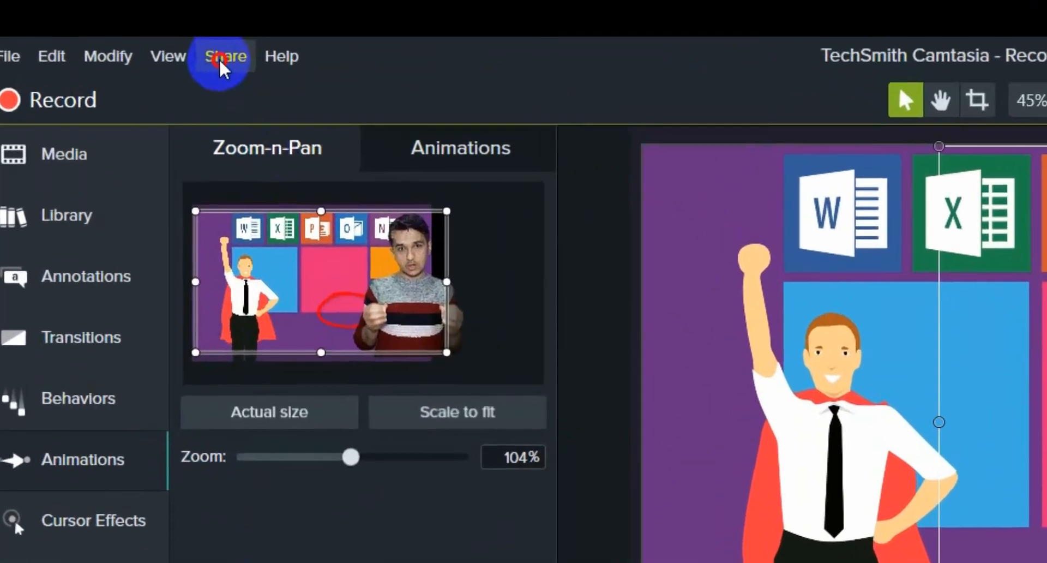
# - Set up a local file production with custom production settings in WMV format, keeping the default encoding profile, video size and remaining options
pyautogui.click(222, 56)
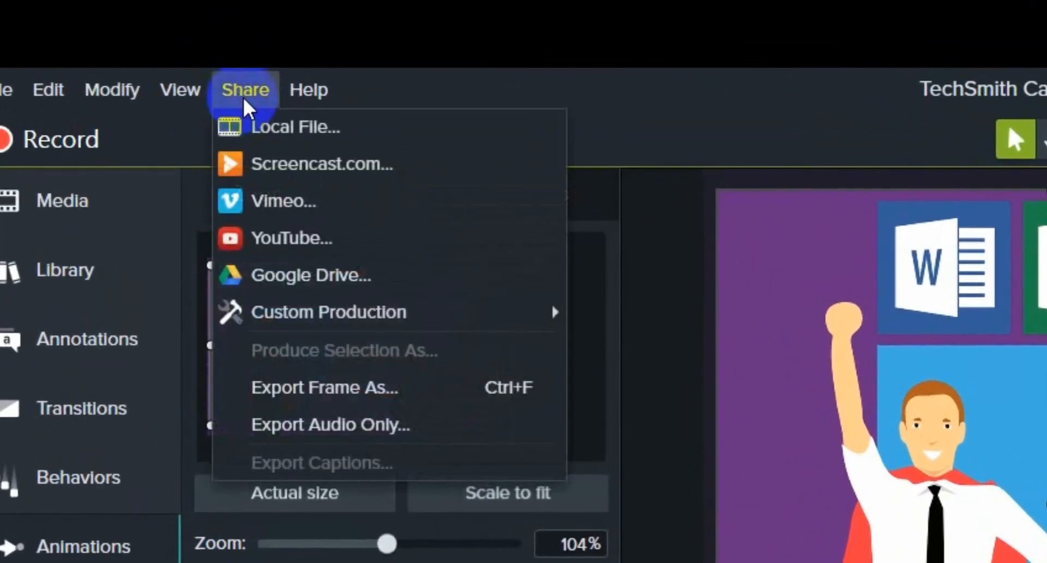
pyautogui.click(279, 131)
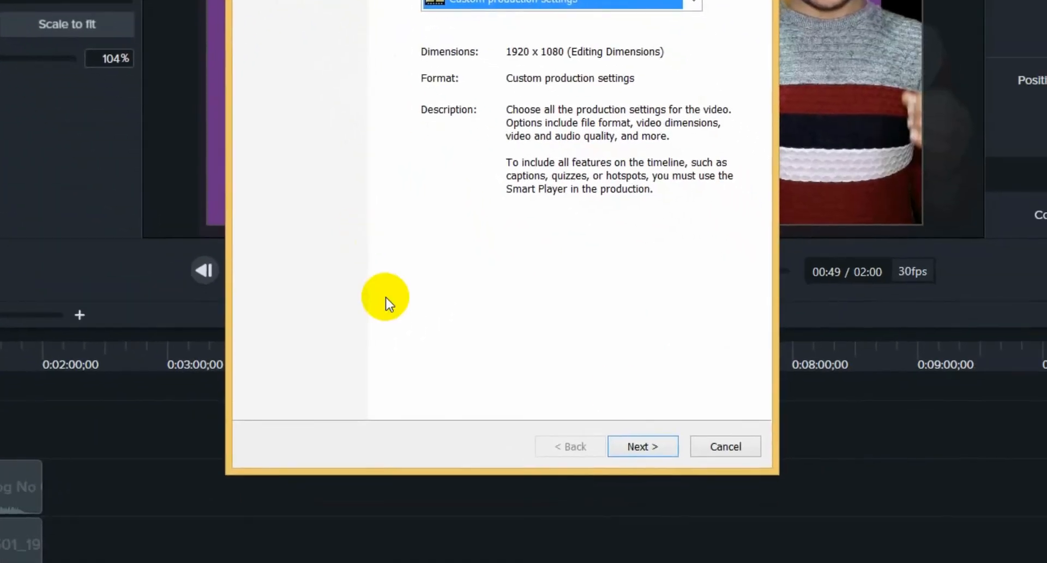
pyautogui.click(644, 446)
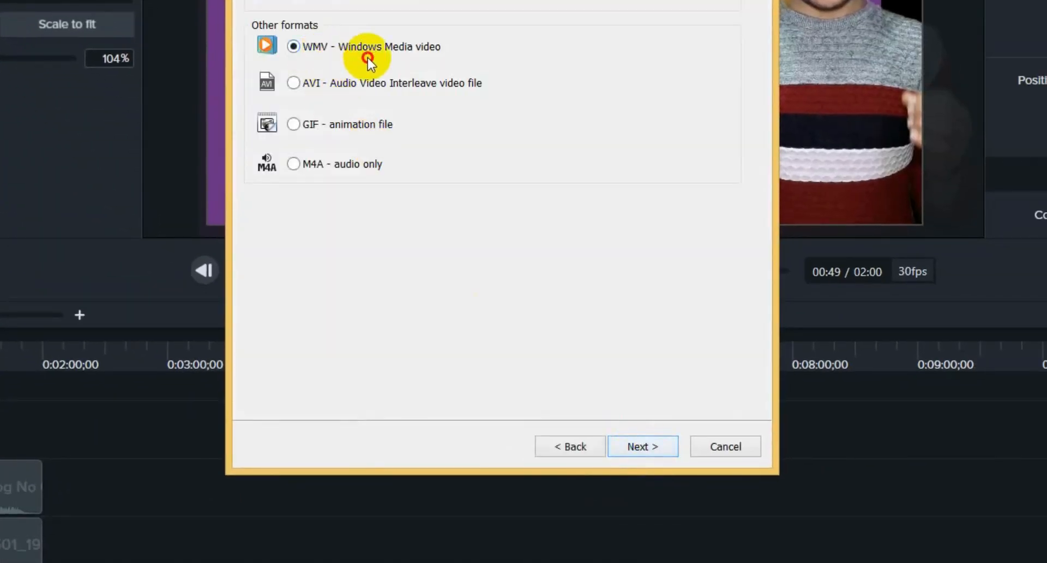
pyautogui.click(643, 445)
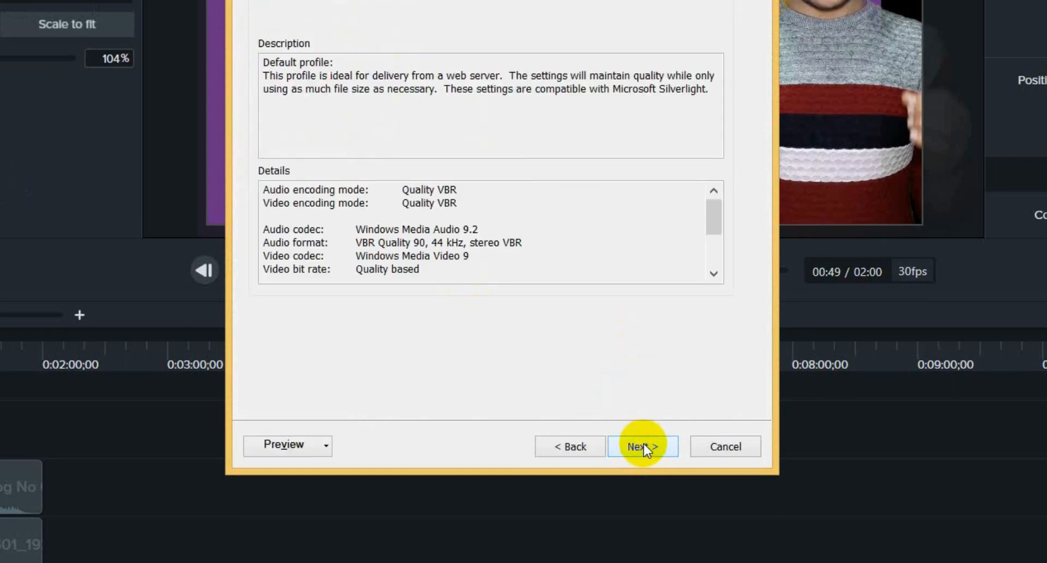
pyautogui.click(643, 445)
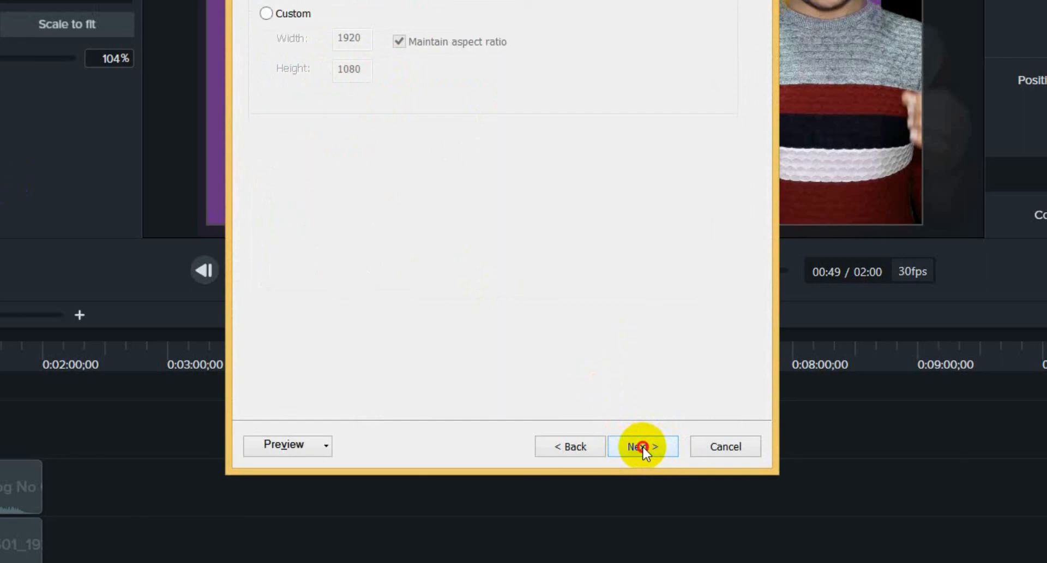
pyautogui.click(643, 446)
pyautogui.click(643, 447)
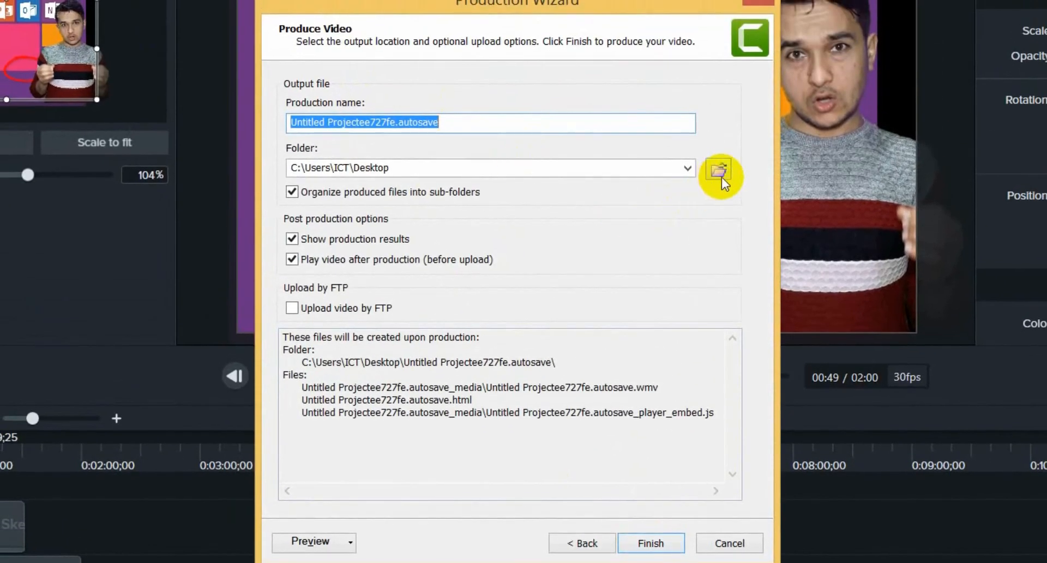
# - Set the production's output location to the Desktop and name the file "video edited"
pyautogui.click(719, 171)
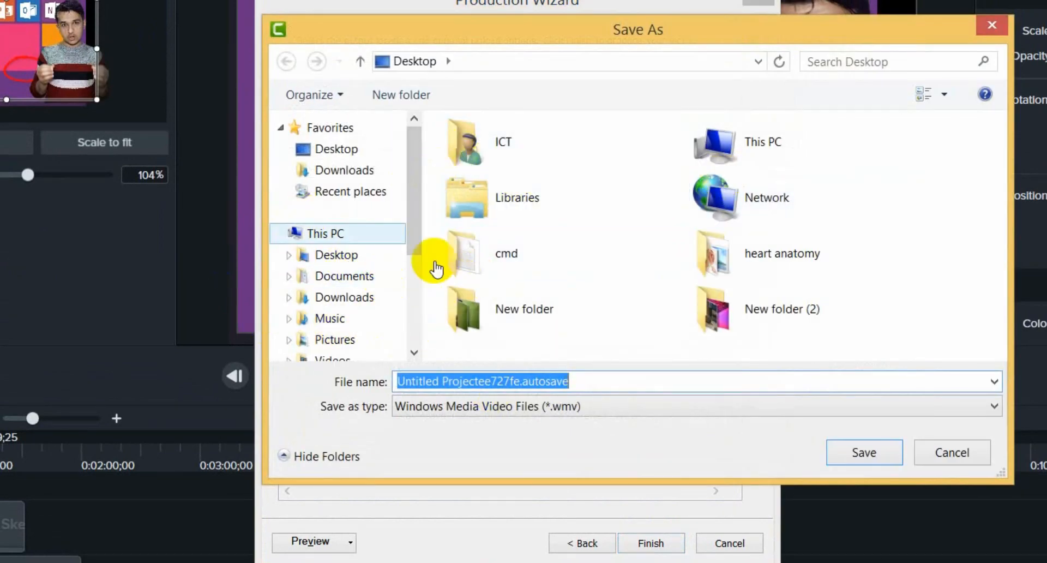
pyautogui.click(335, 158)
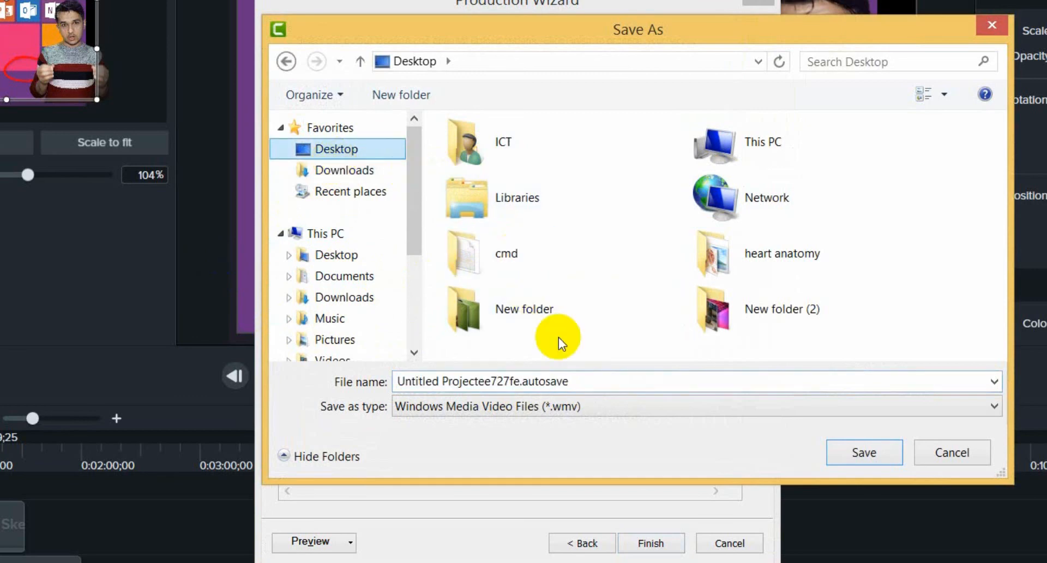
pyautogui.click(593, 380)
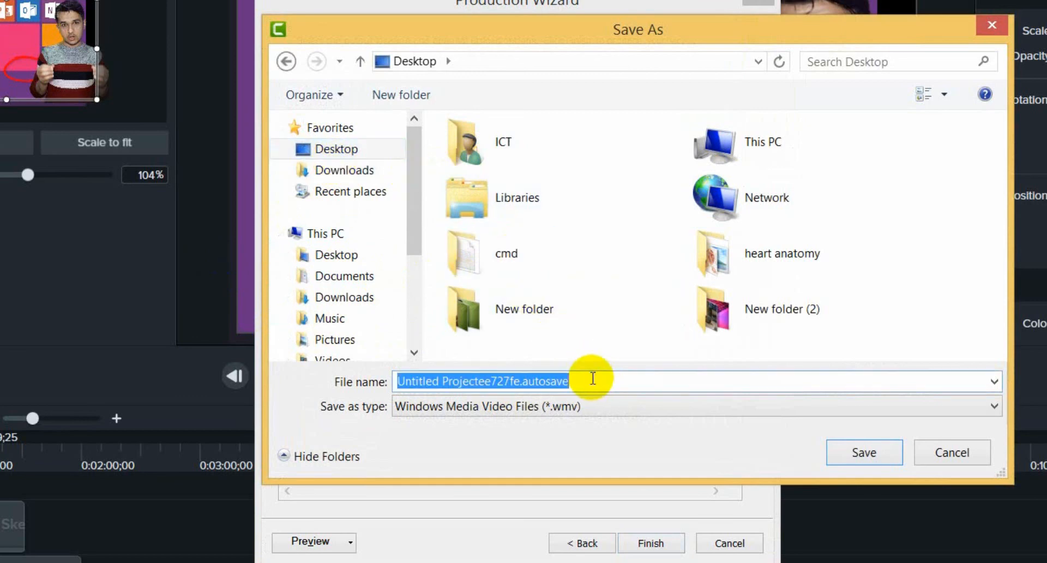
pyautogui.write('video edited')
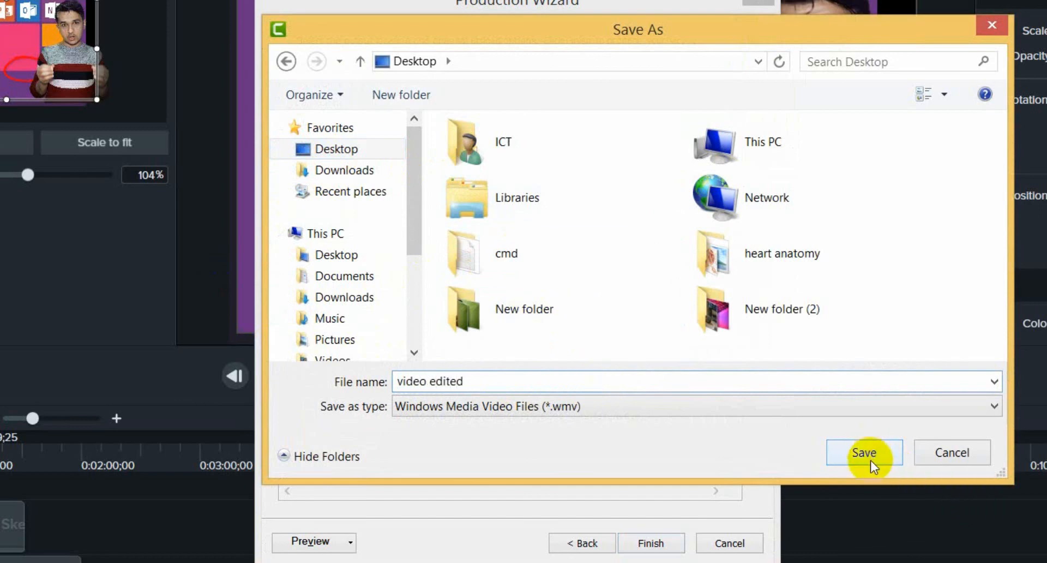
pyautogui.click(867, 455)
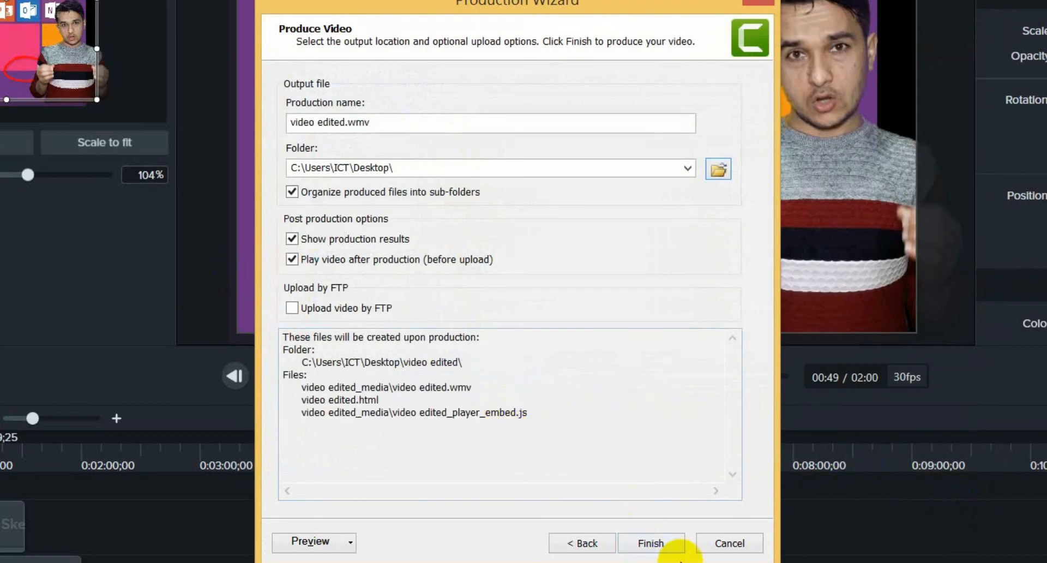